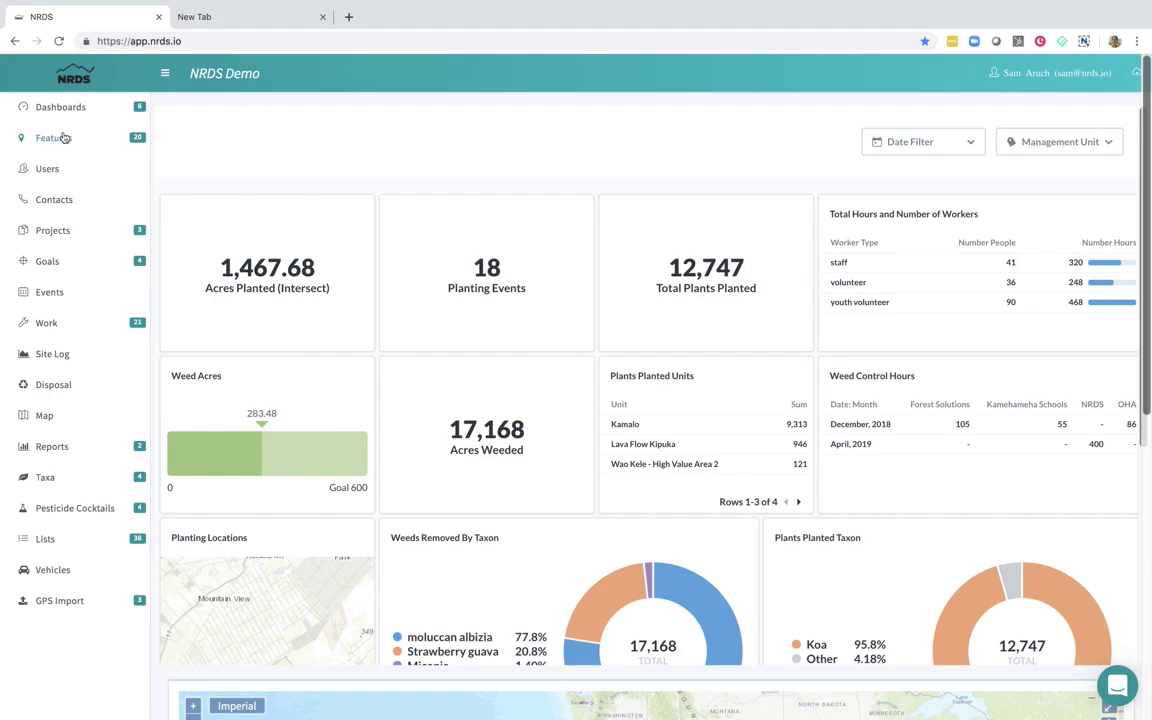
- View the Song Meters table and the Song Meter Locations table among the feature records
click(63, 138)
scroll(75, 430, down, 5)
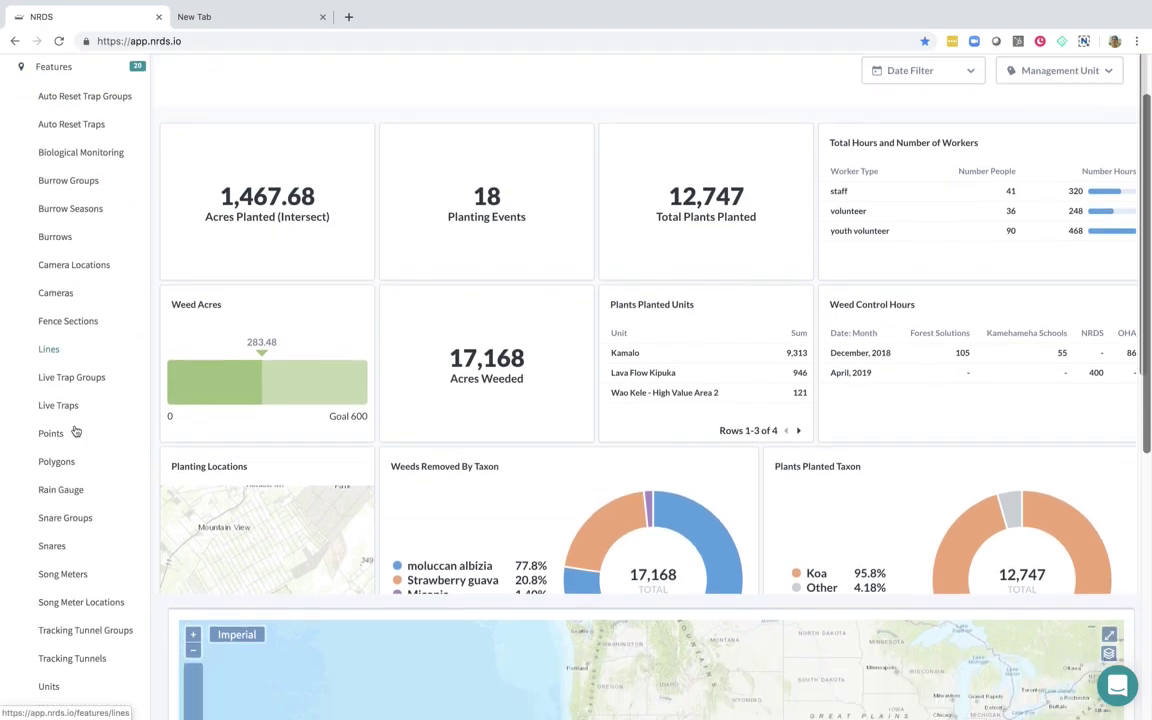
click(74, 428)
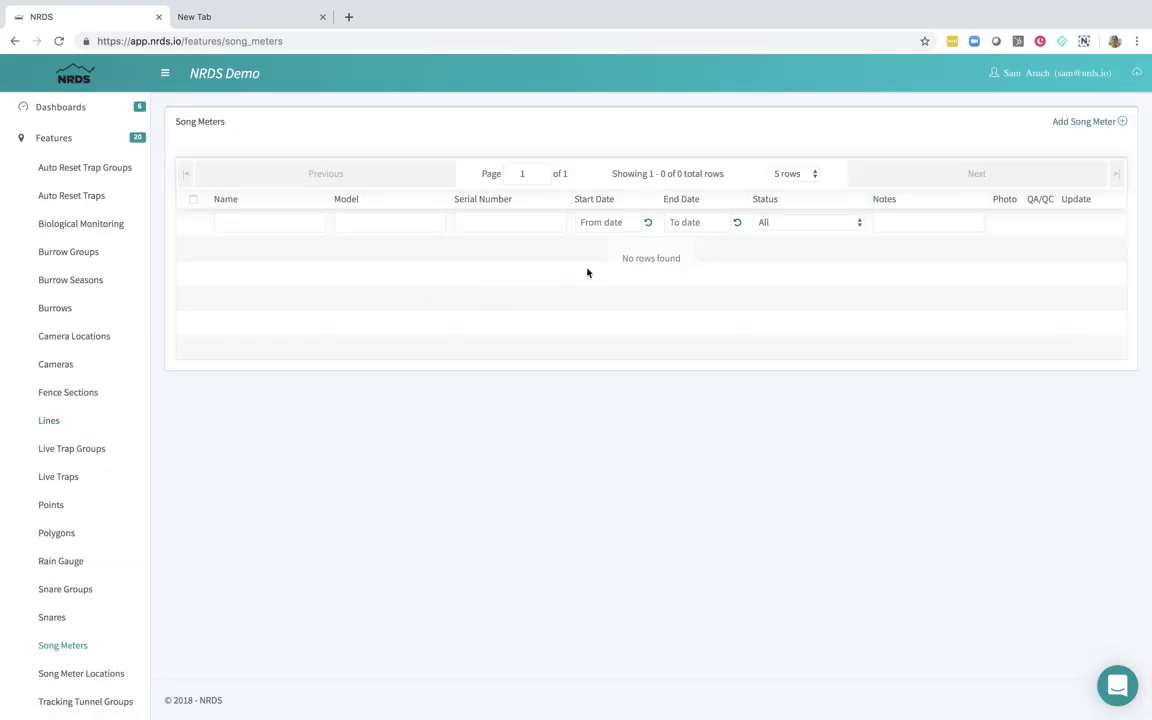
scroll(57, 570, down, 4)
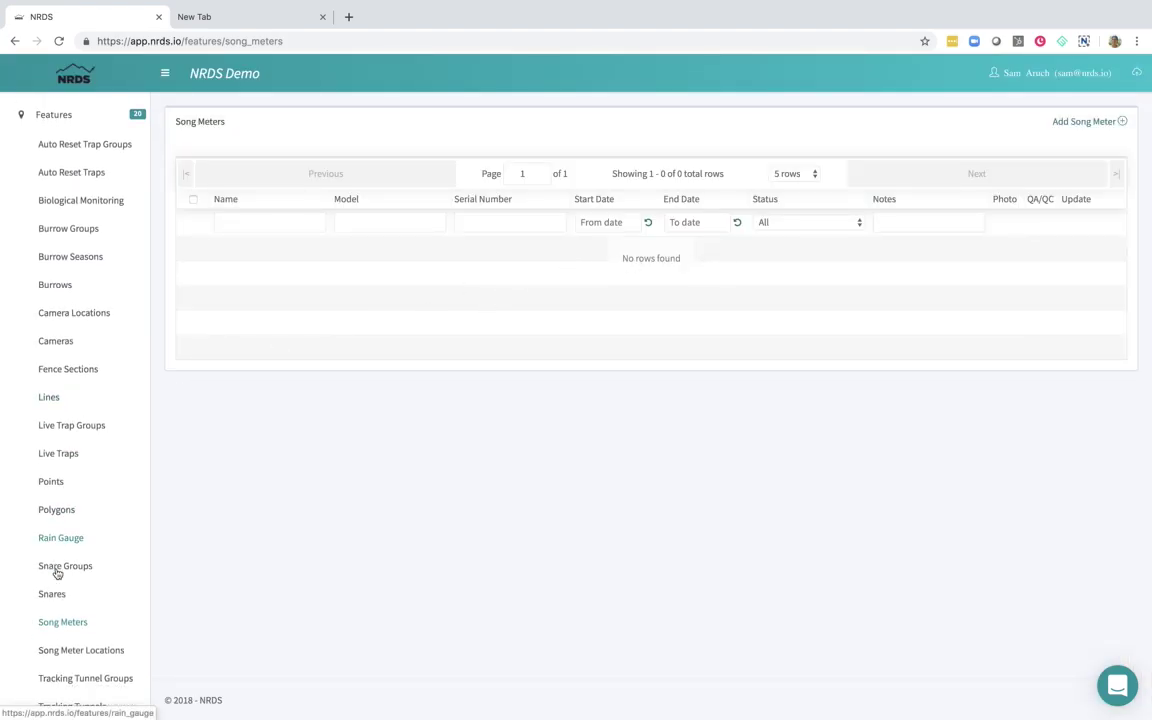
click(88, 522)
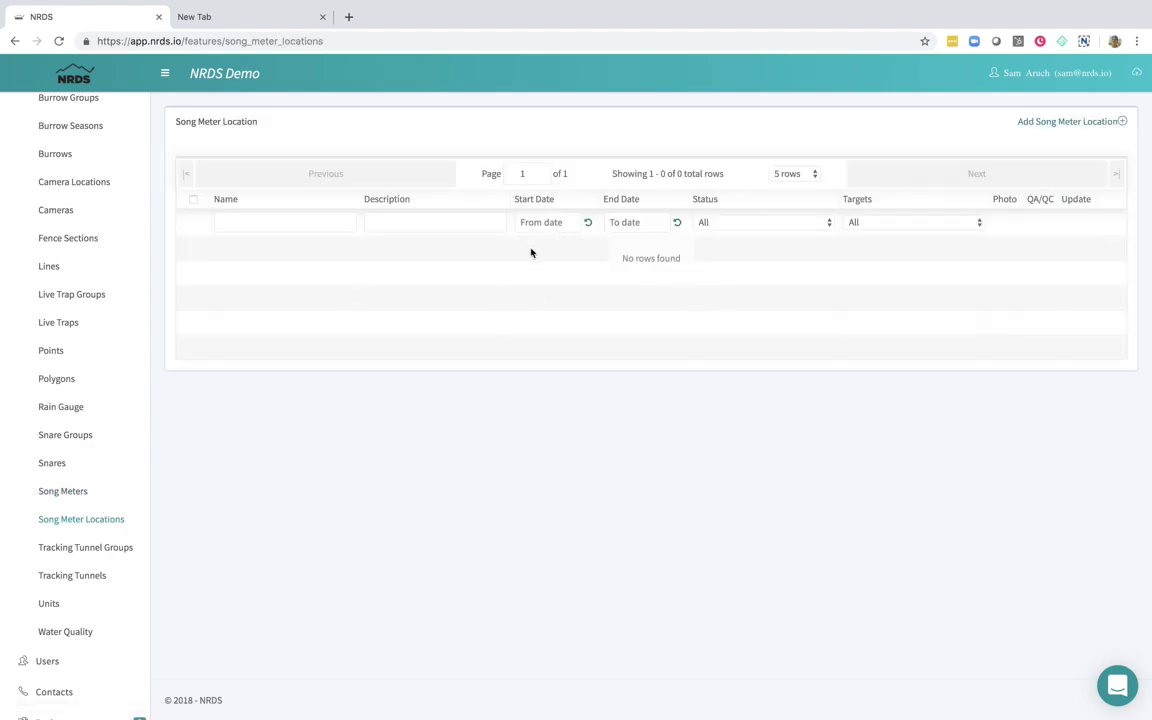
- View the Song Meter Checks table among the work records
scroll(80, 576, down, 10)
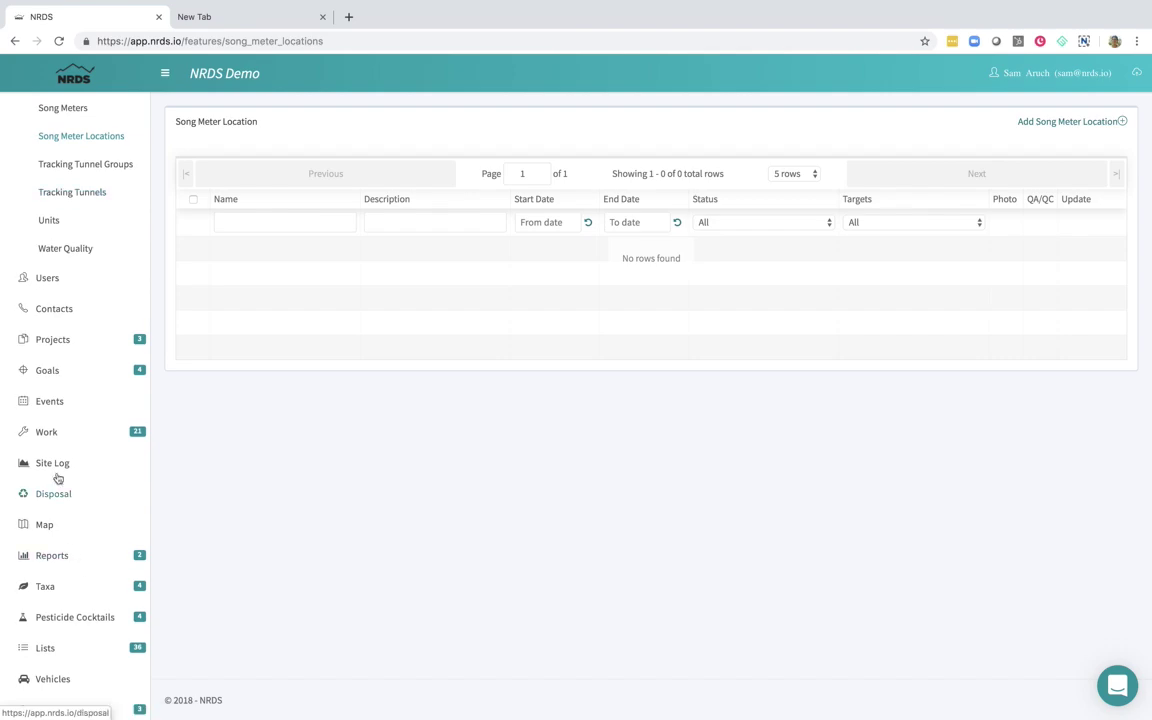
click(49, 429)
scroll(62, 381, up, 2)
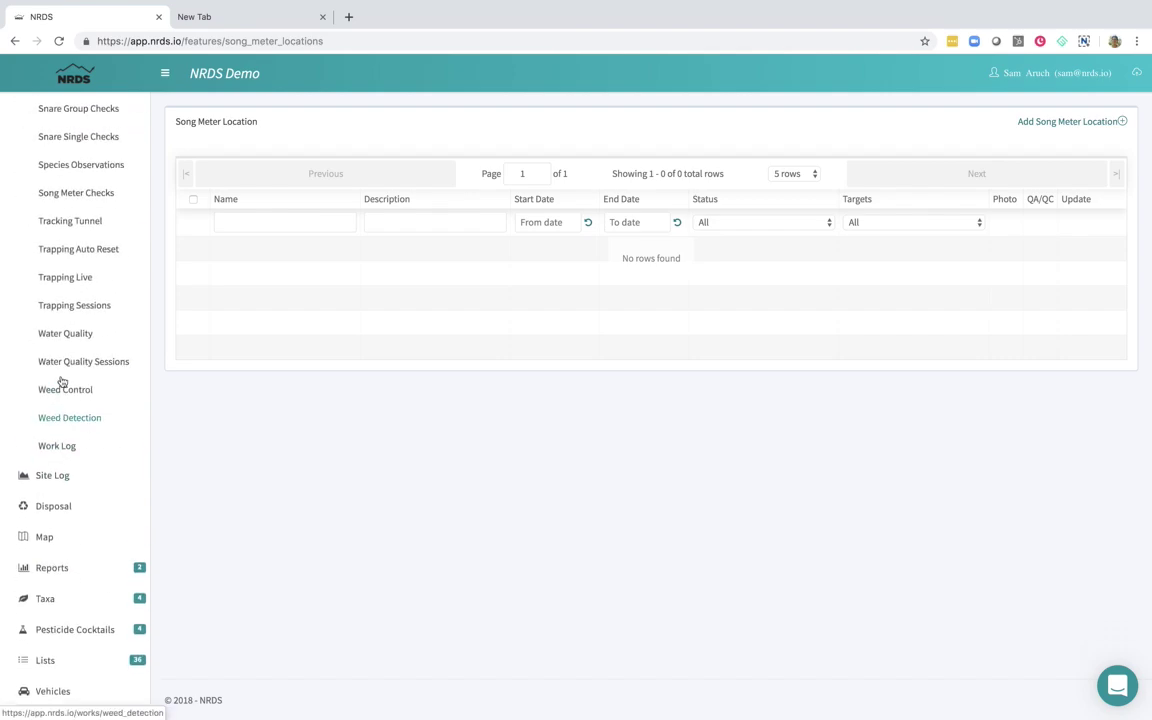
click(95, 243)
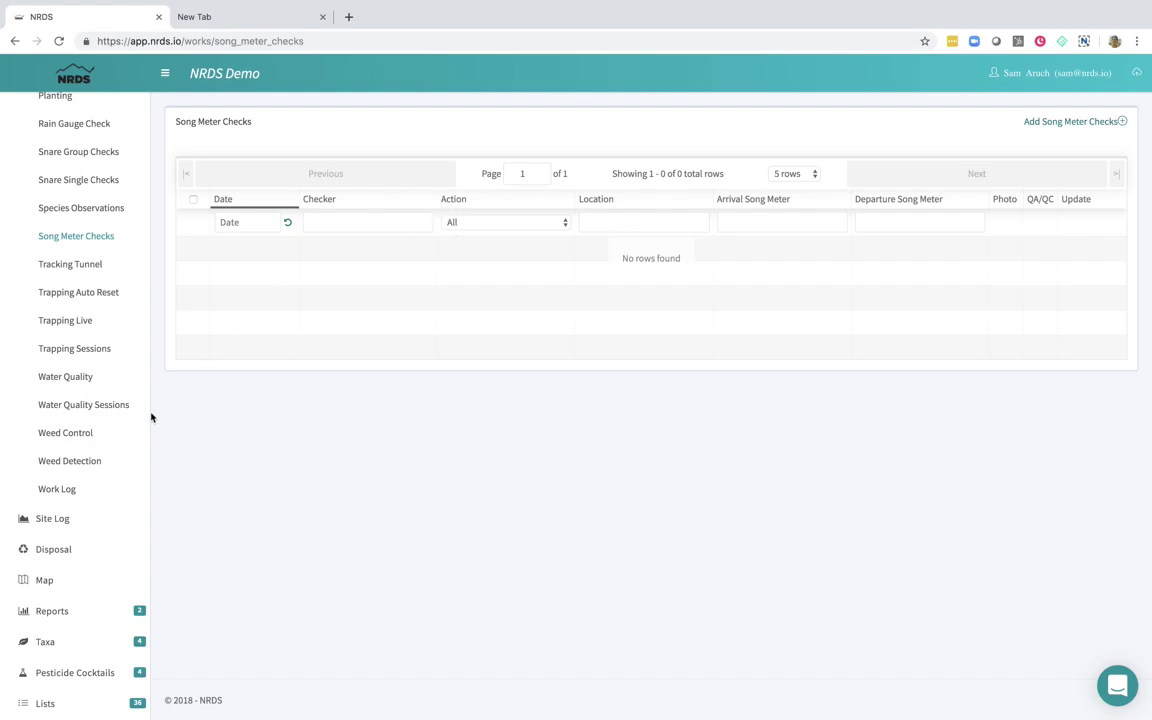
- Look through the available lists for the song meter models, monitoring strategies and versions
scroll(75, 540, down, 2)
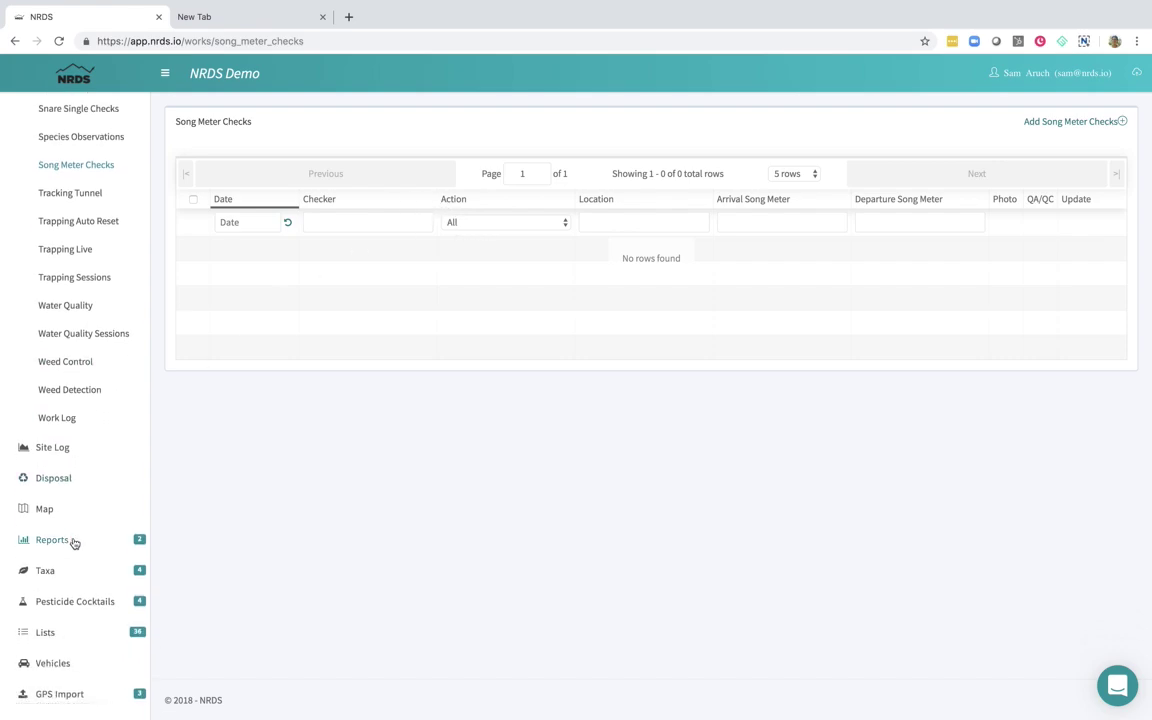
click(44, 629)
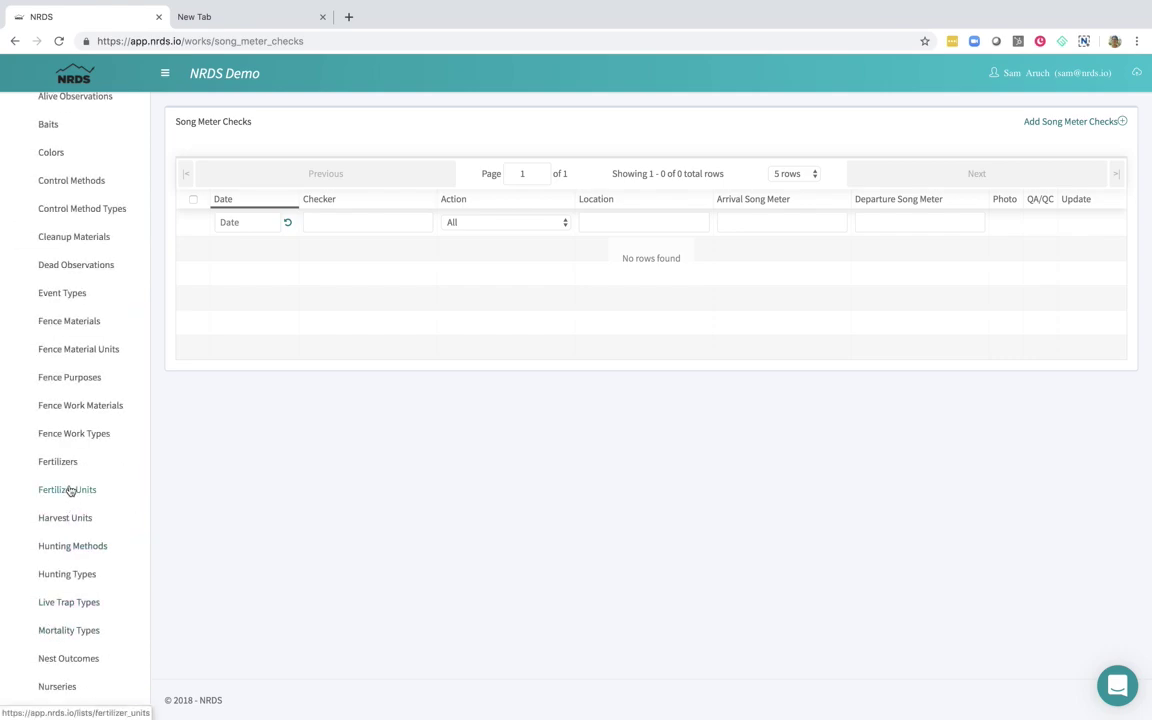
scroll(70, 490, down, 10)
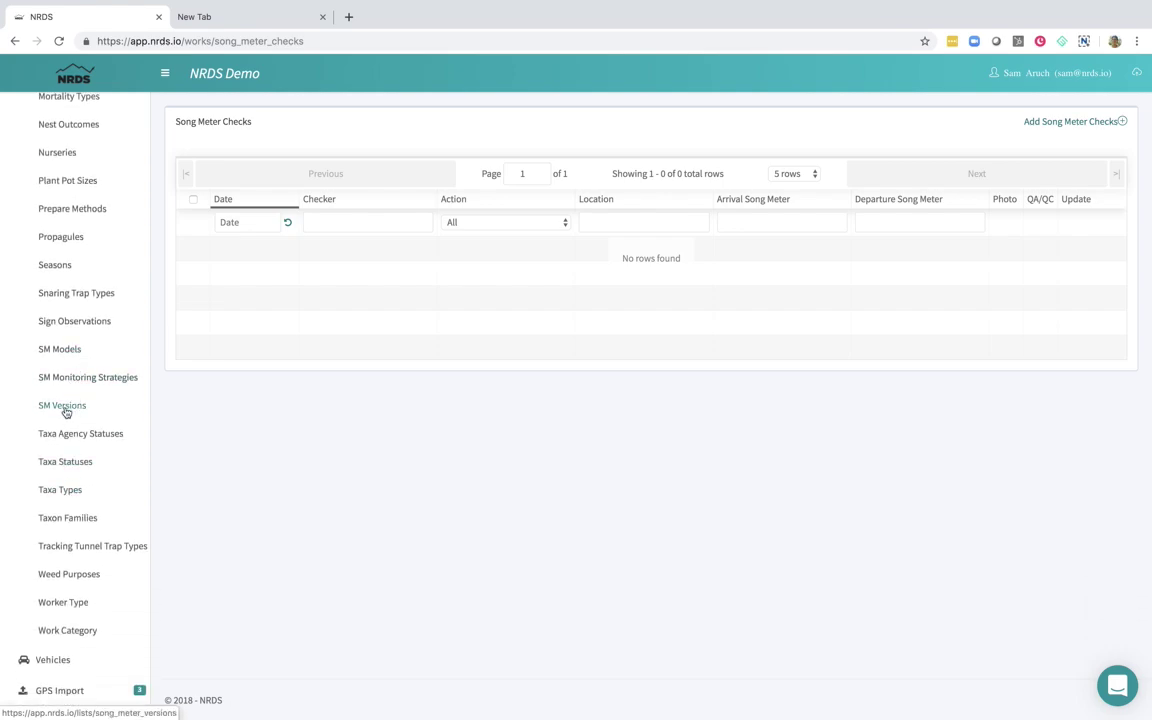
scroll(66, 411, up, 10)
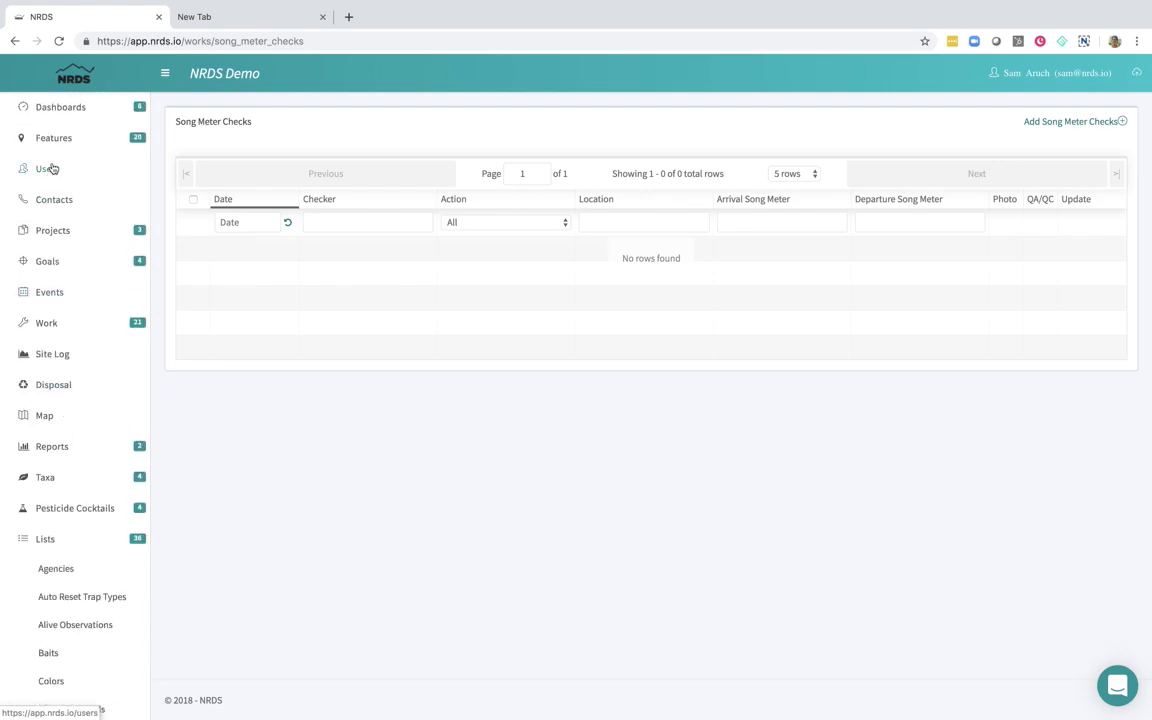
click(56, 140)
scroll(91, 430, down, 5)
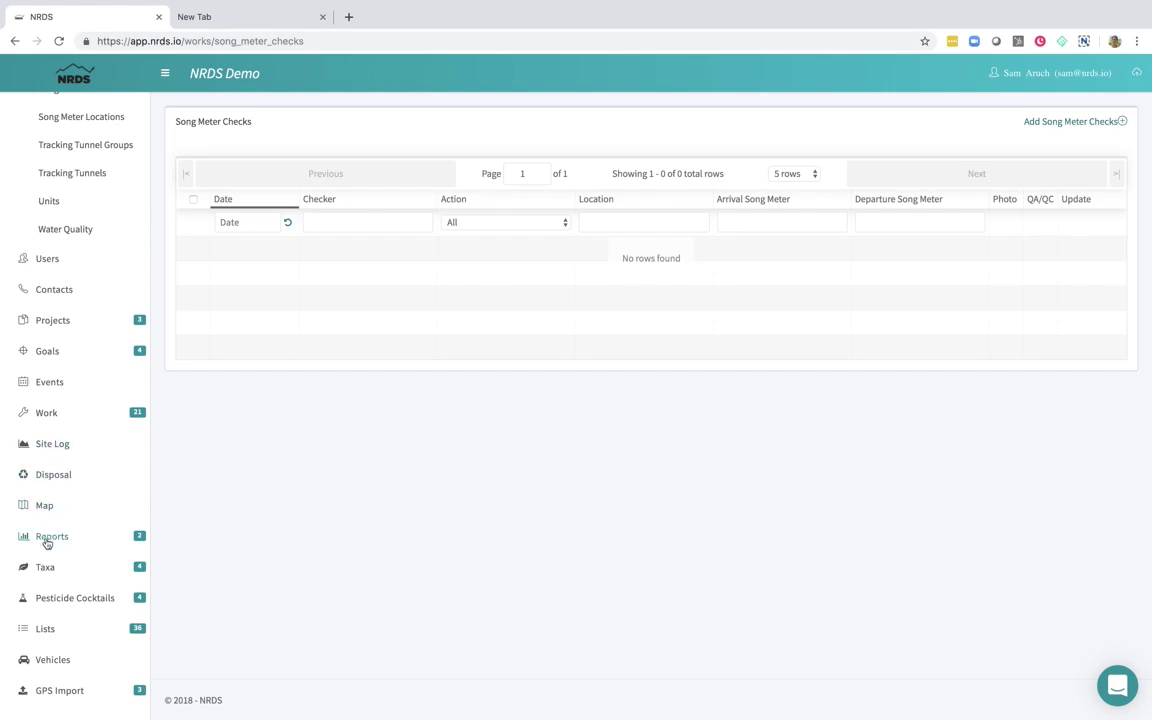
- Add a song meter model named "Model 1" to the SM Models list, choosing to add another model after saving
click(41, 627)
scroll(77, 498, down, 8)
click(62, 448)
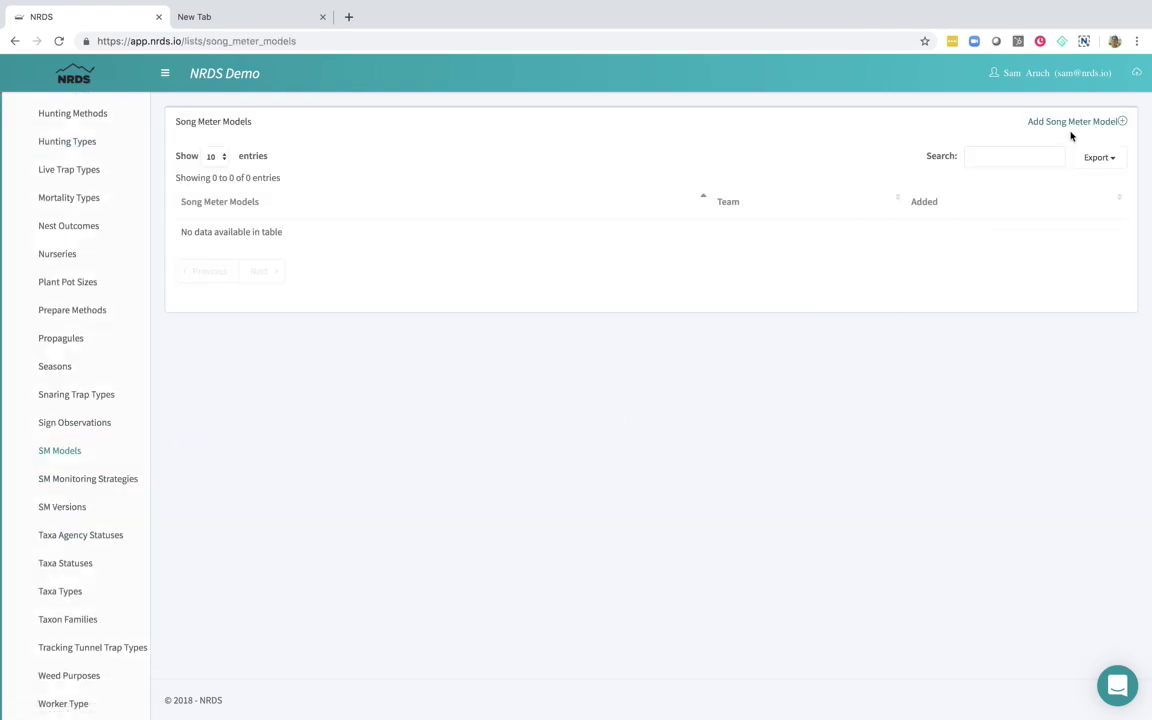
click(1075, 123)
click(536, 164)
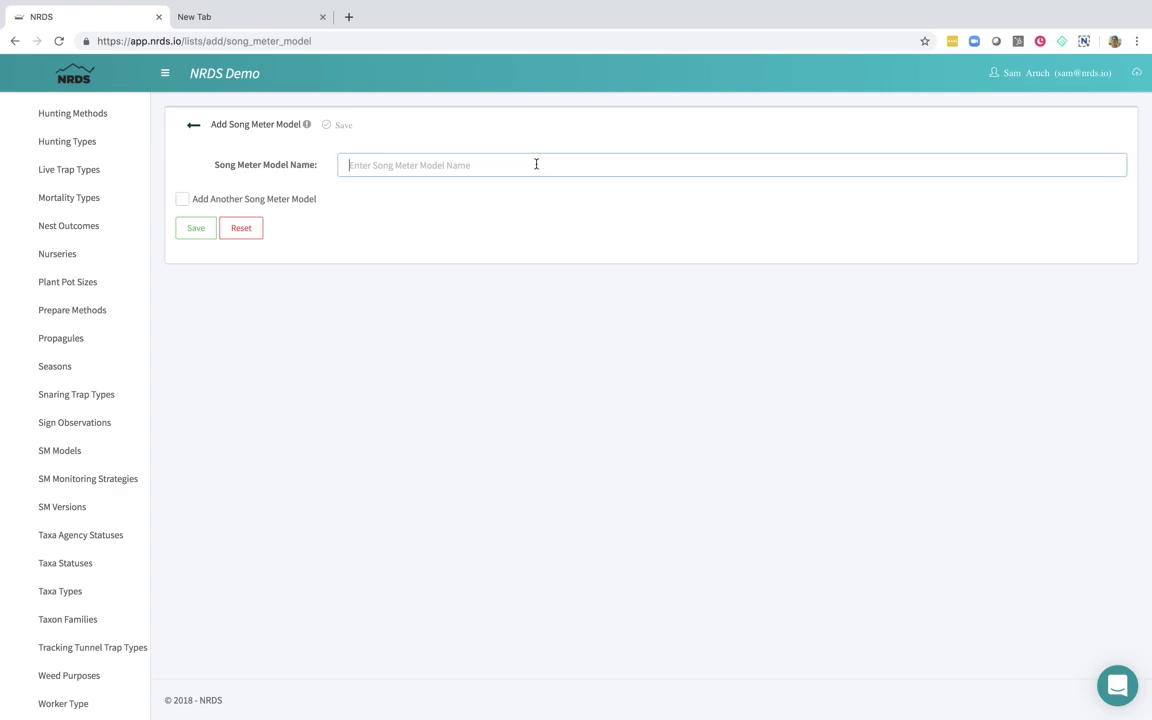
text(Model 1)
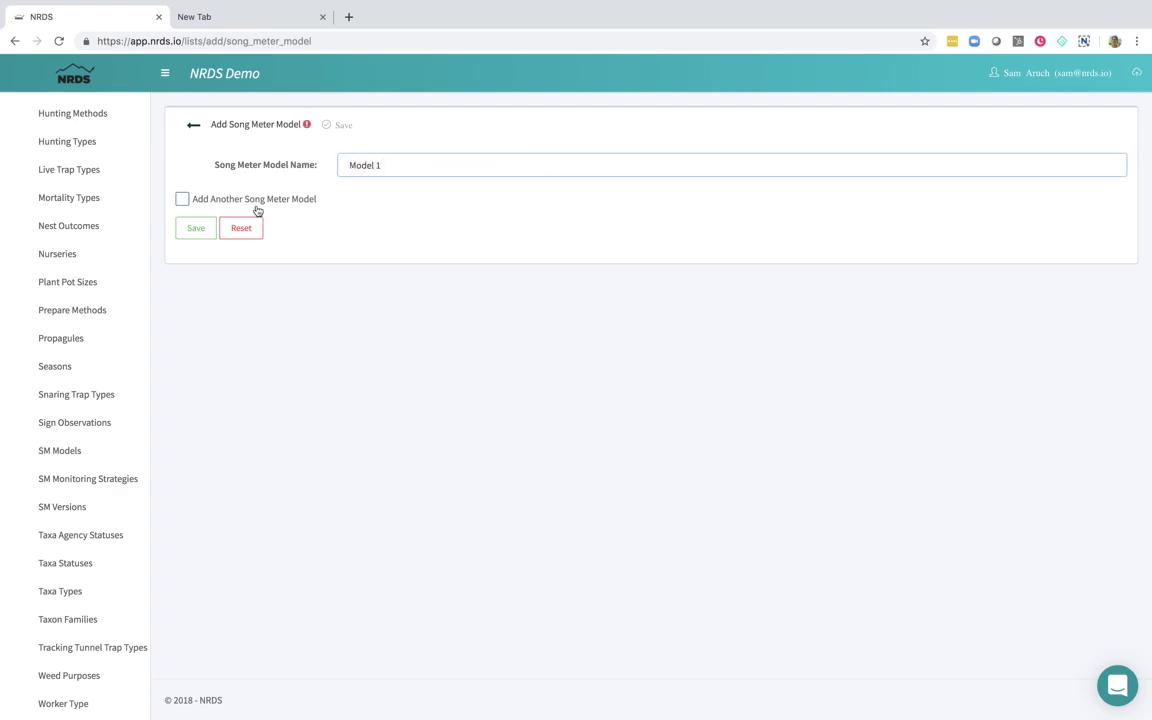
click(182, 199)
click(195, 228)
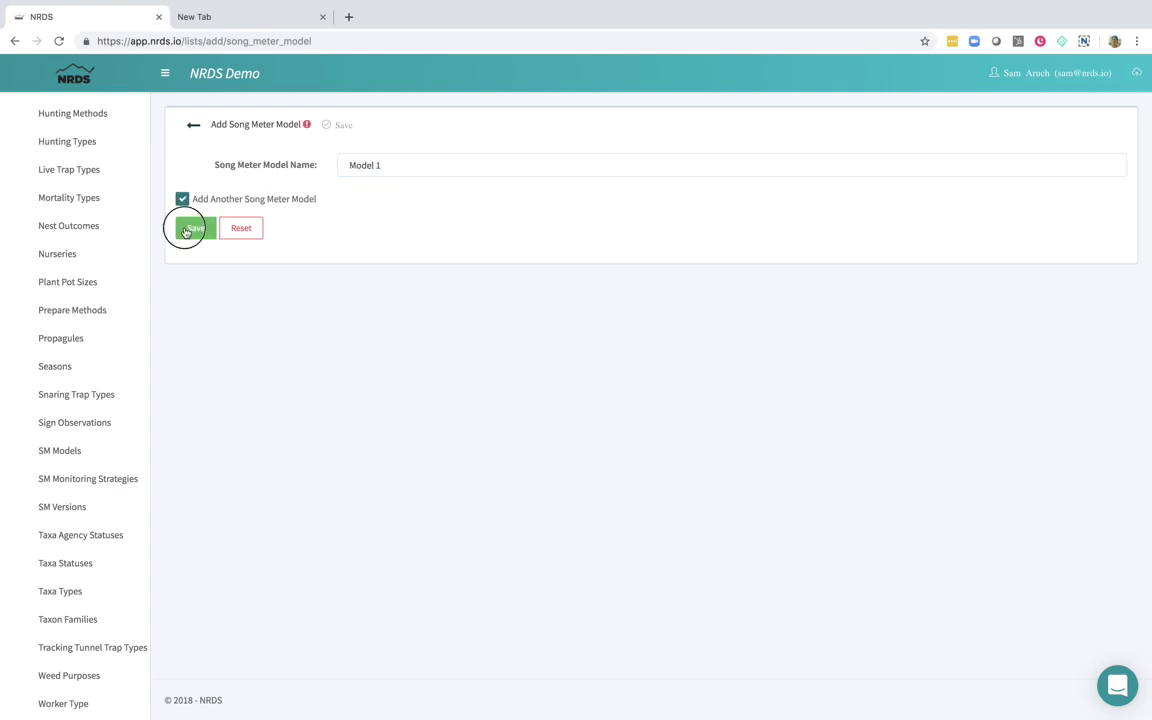
- Add a second song meter model named "Model 2" and save it
click(354, 168)
text(Mo)
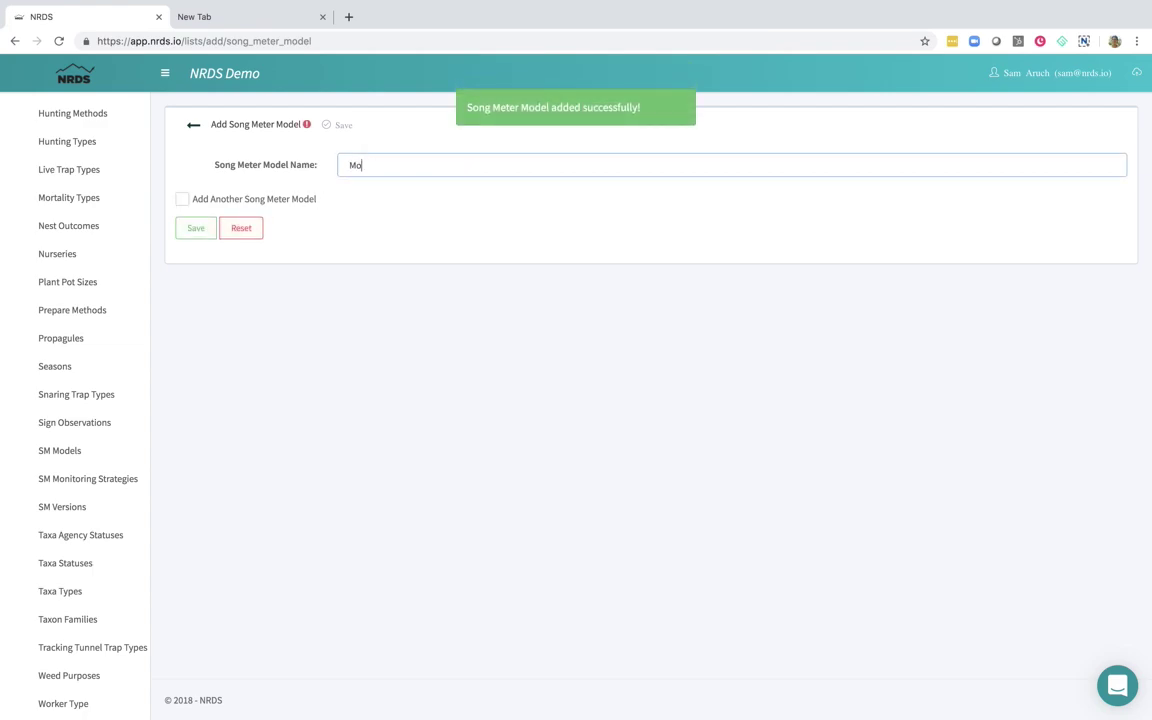
text(del 2)
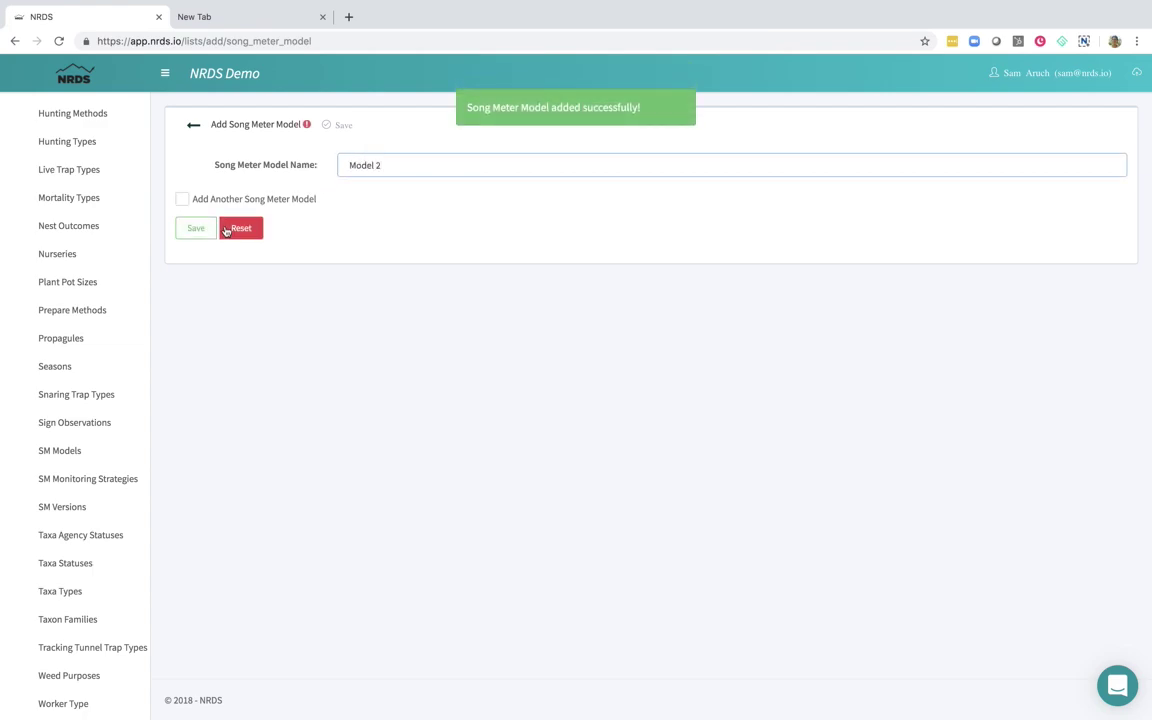
click(195, 228)
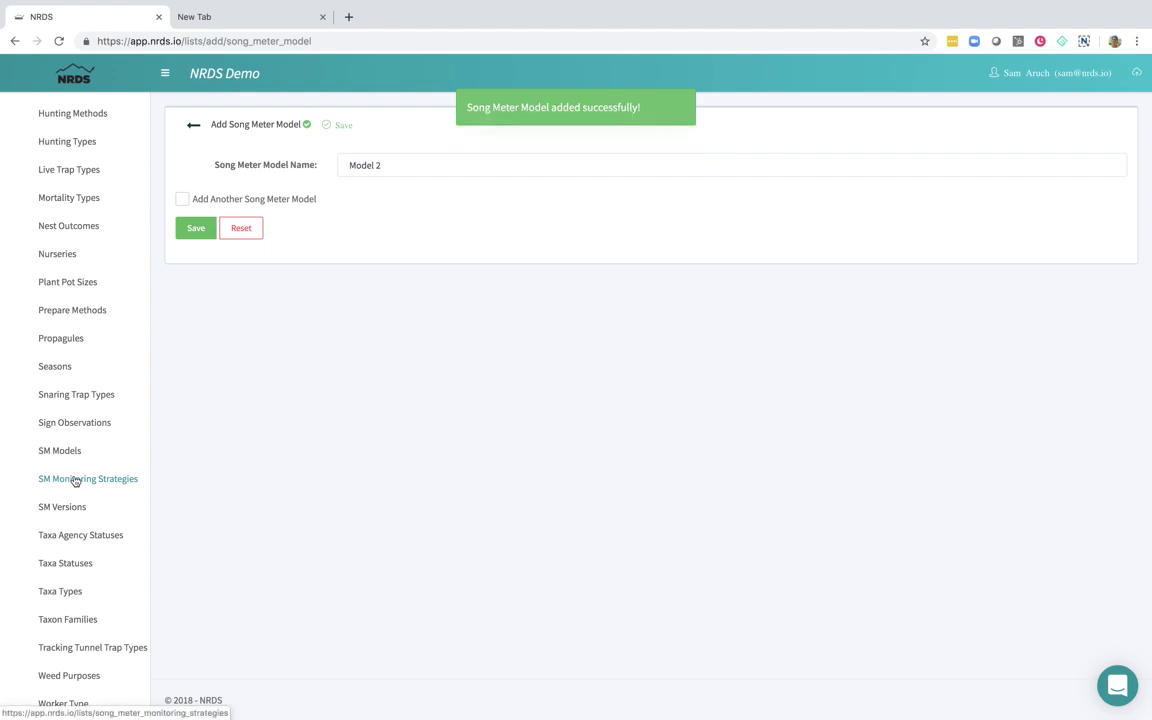
- Add a song meter monitoring strategy named "Rover" and save it with the option to add another strategy
click(75, 480)
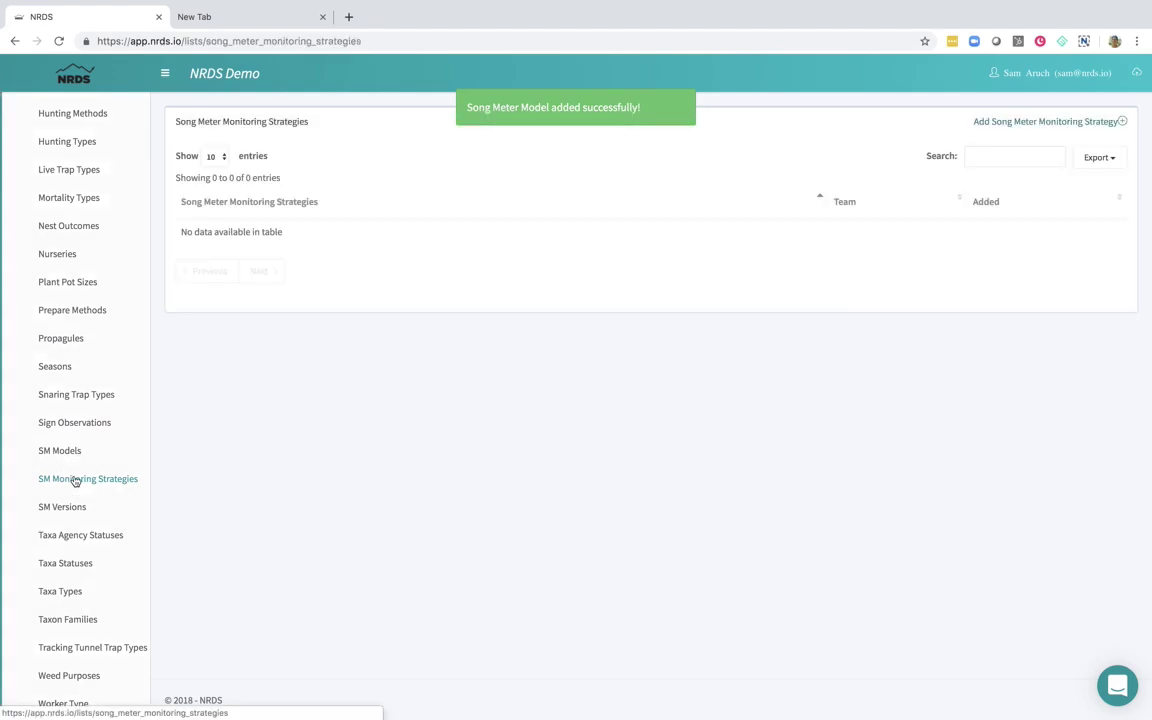
click(1013, 122)
click(559, 167)
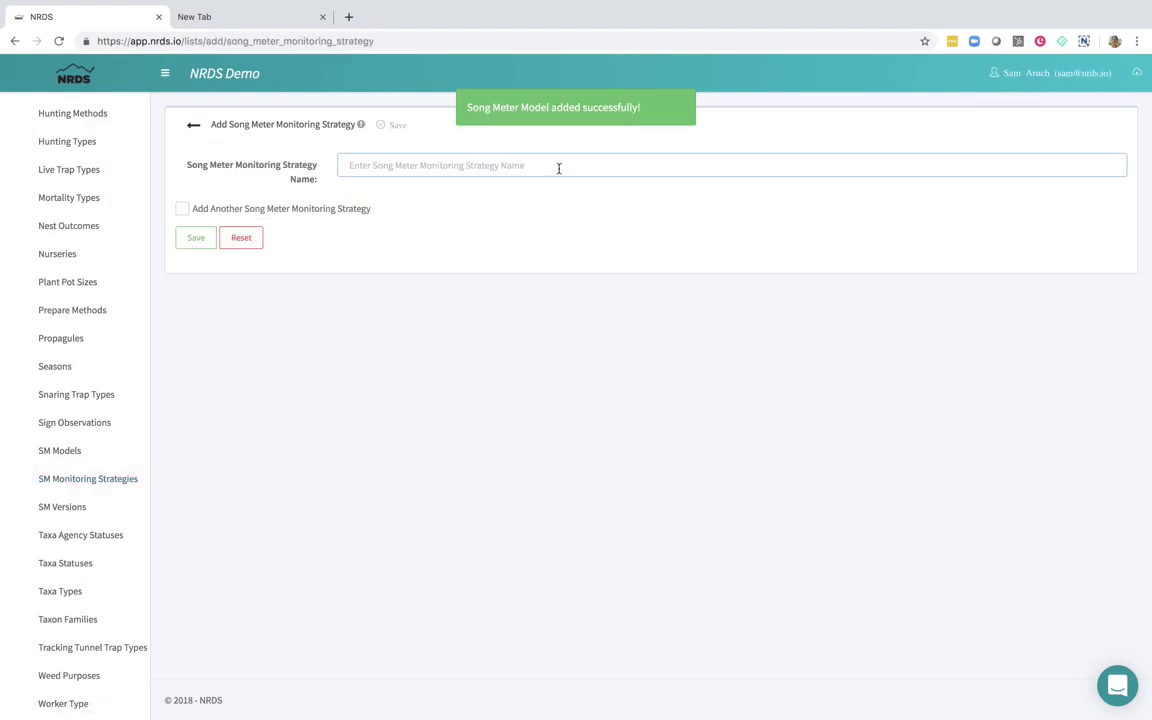
text(Rover)
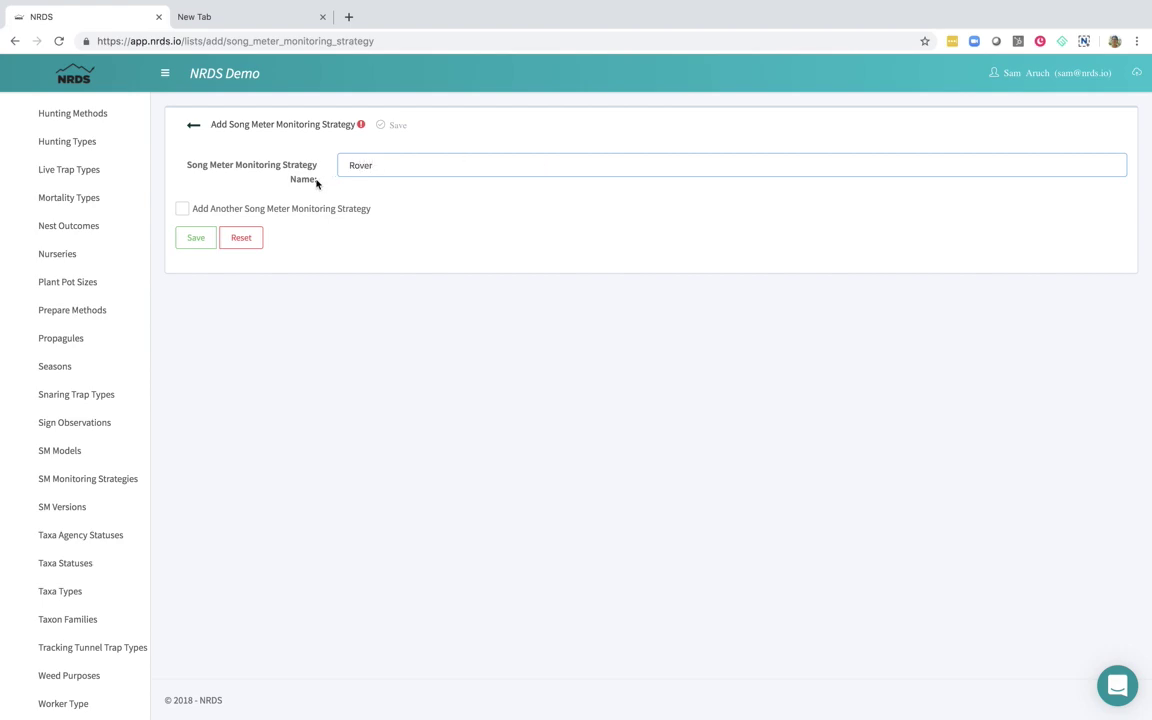
click(182, 208)
click(186, 242)
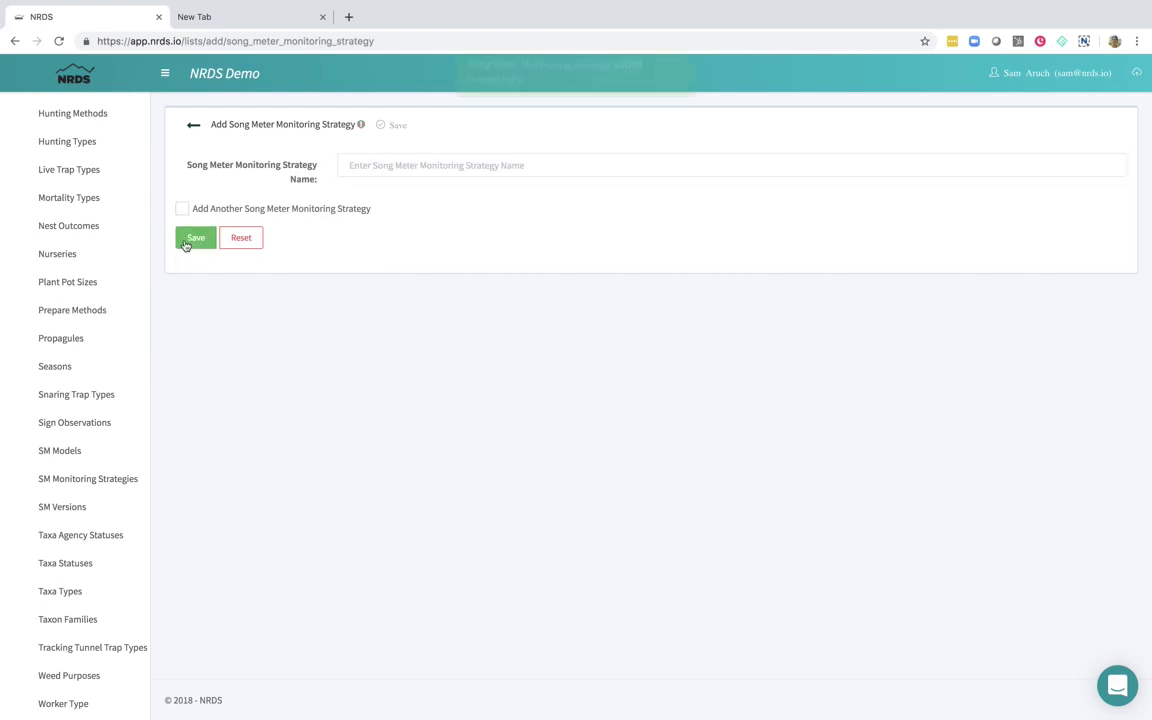
- Add a second song meter monitoring strategy named "Static" and save it
click(381, 163)
text(S)
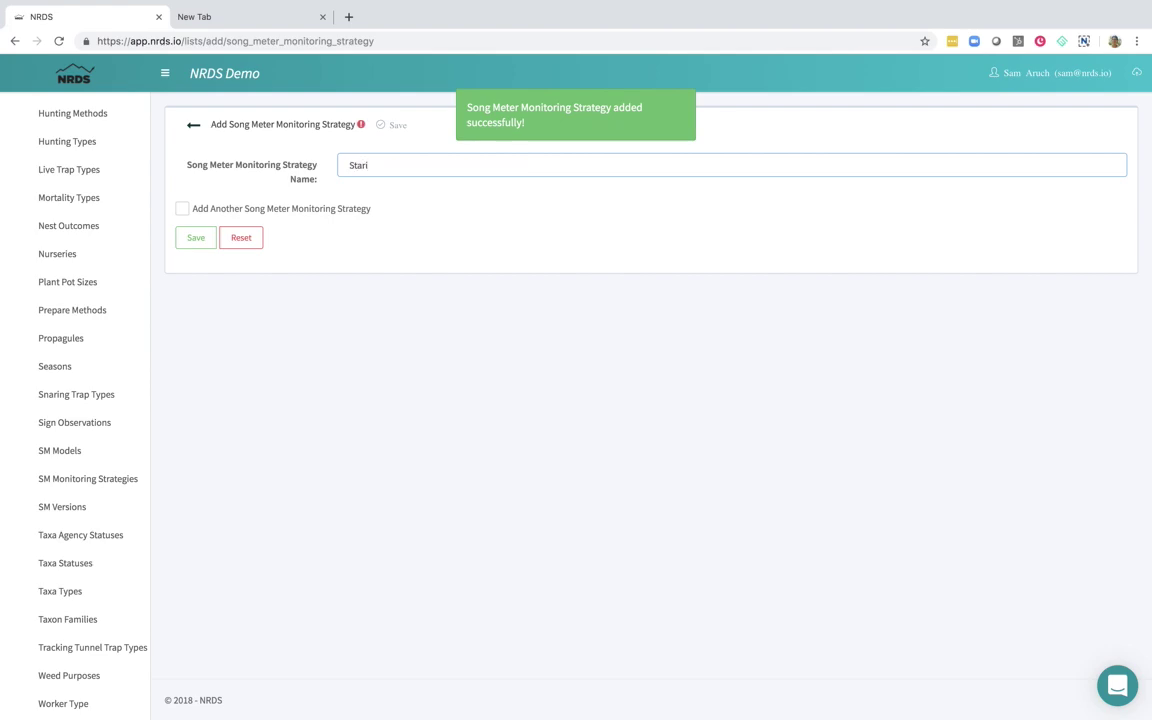
text(tatic)
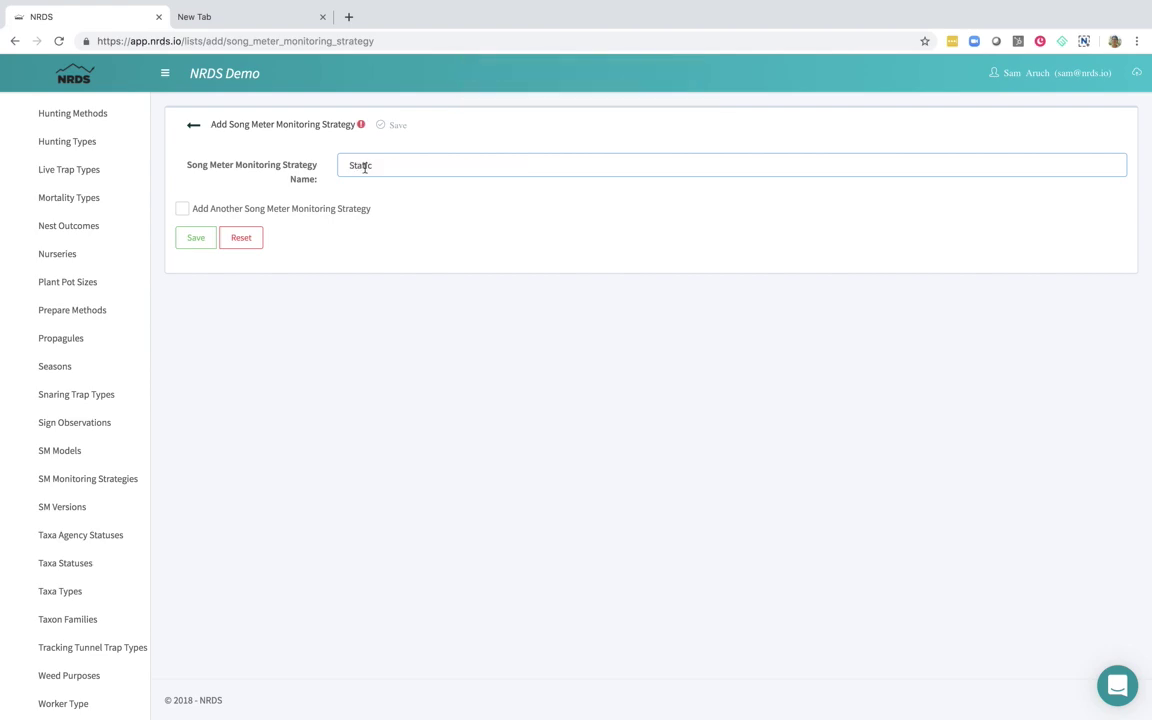
click(400, 123)
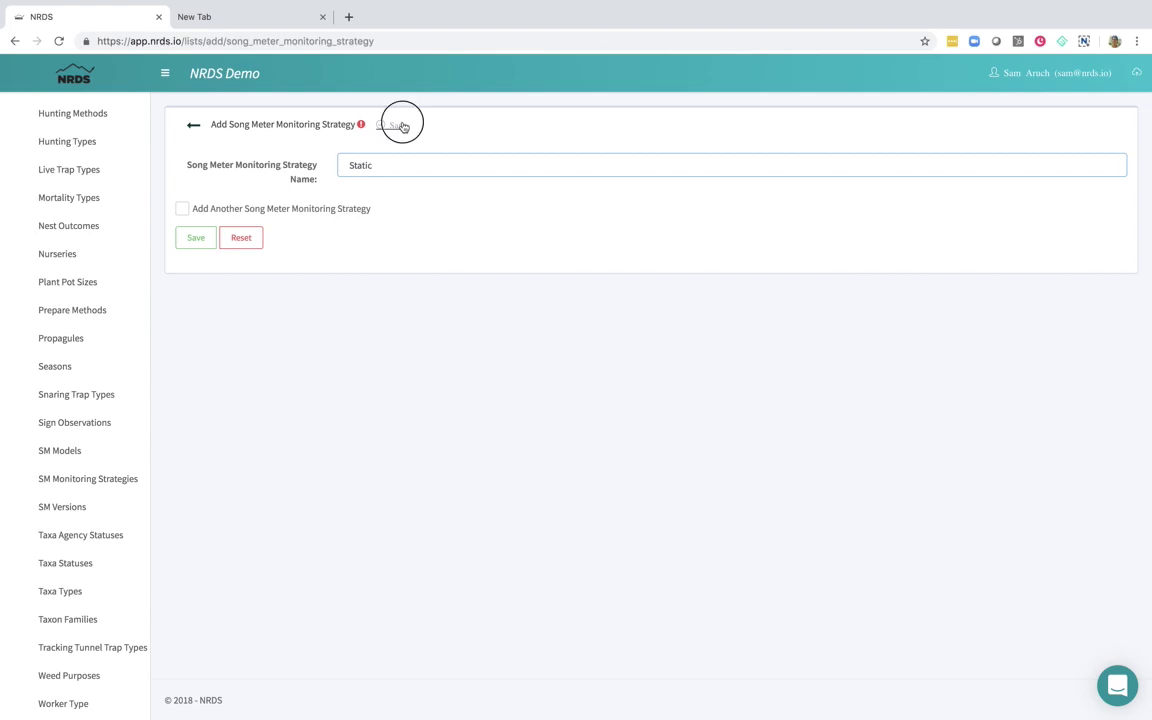
- Add a song meter version named "V1" and save it with the option to add another version
click(74, 507)
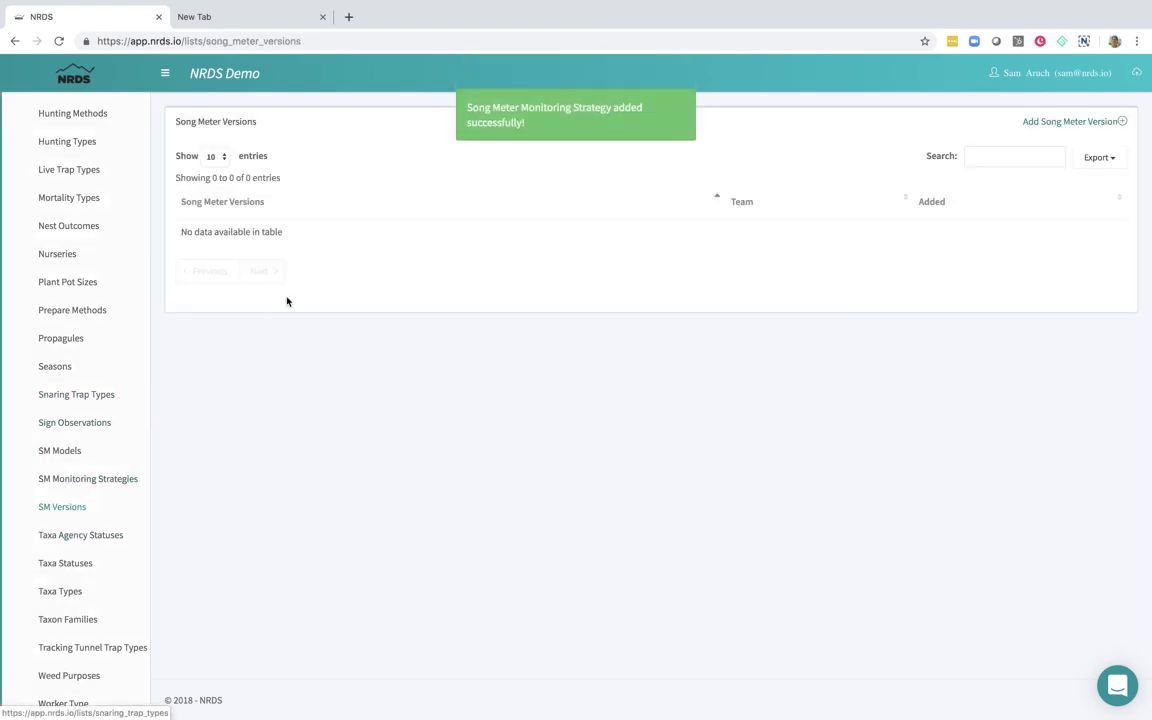
click(1092, 122)
click(548, 166)
text(V1)
click(182, 199)
click(195, 228)
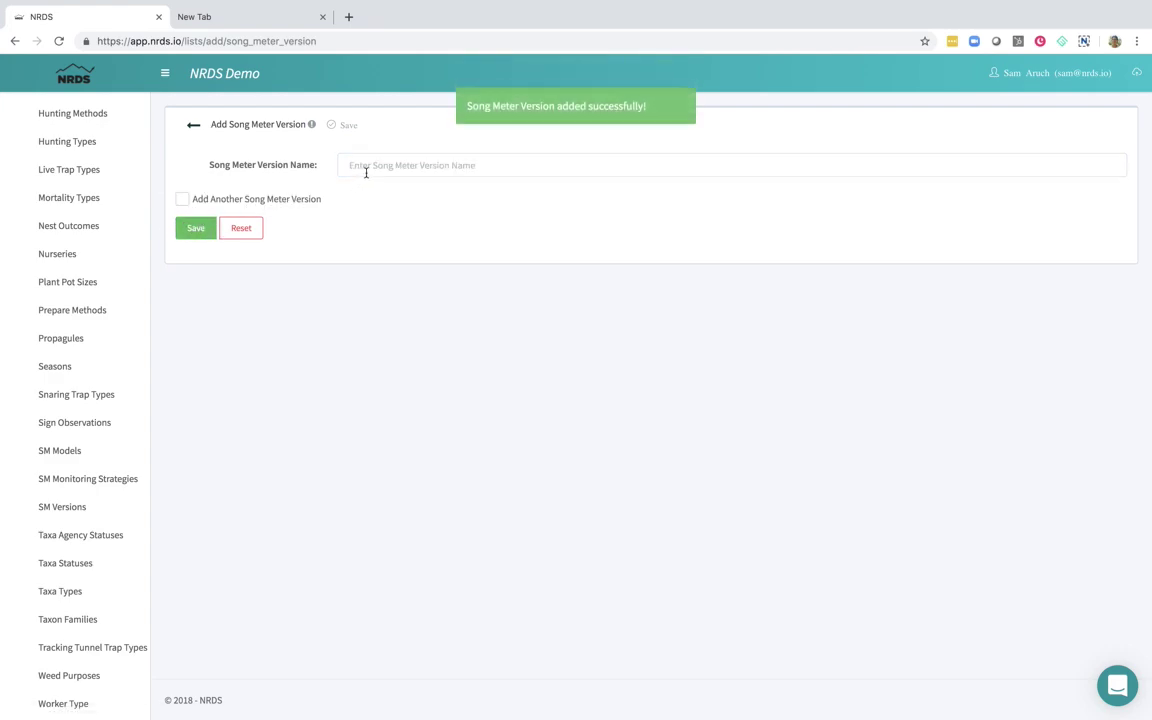
- Add a second song meter version named "V2" and save it
click(364, 174)
text(V2)
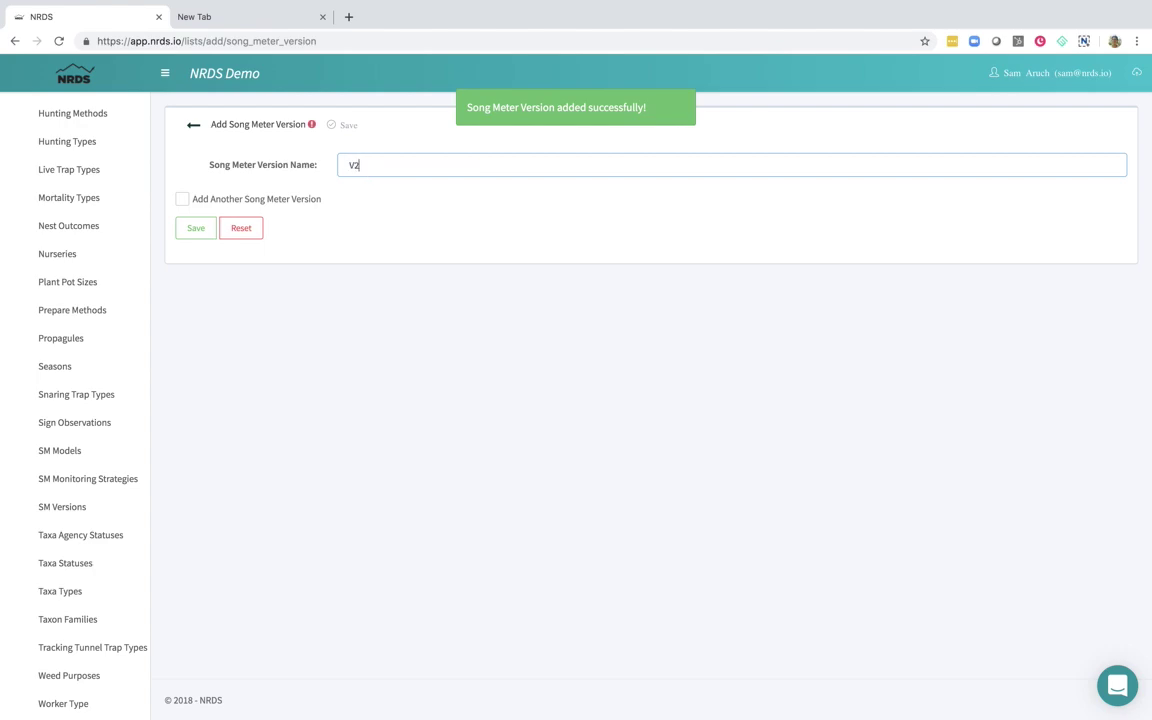
click(195, 228)
- Start a new song meter feature named "Test Song Meter 1" with serial number 57575 and today's date as the start date
scroll(72, 300, up, 10)
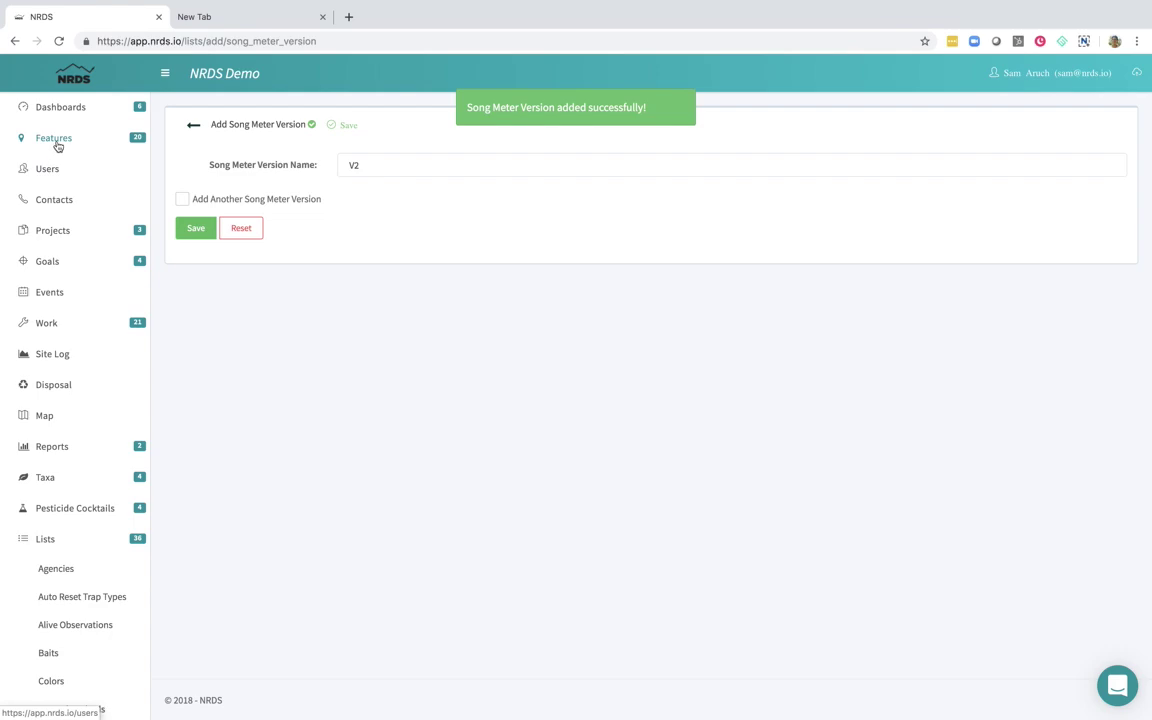
click(55, 141)
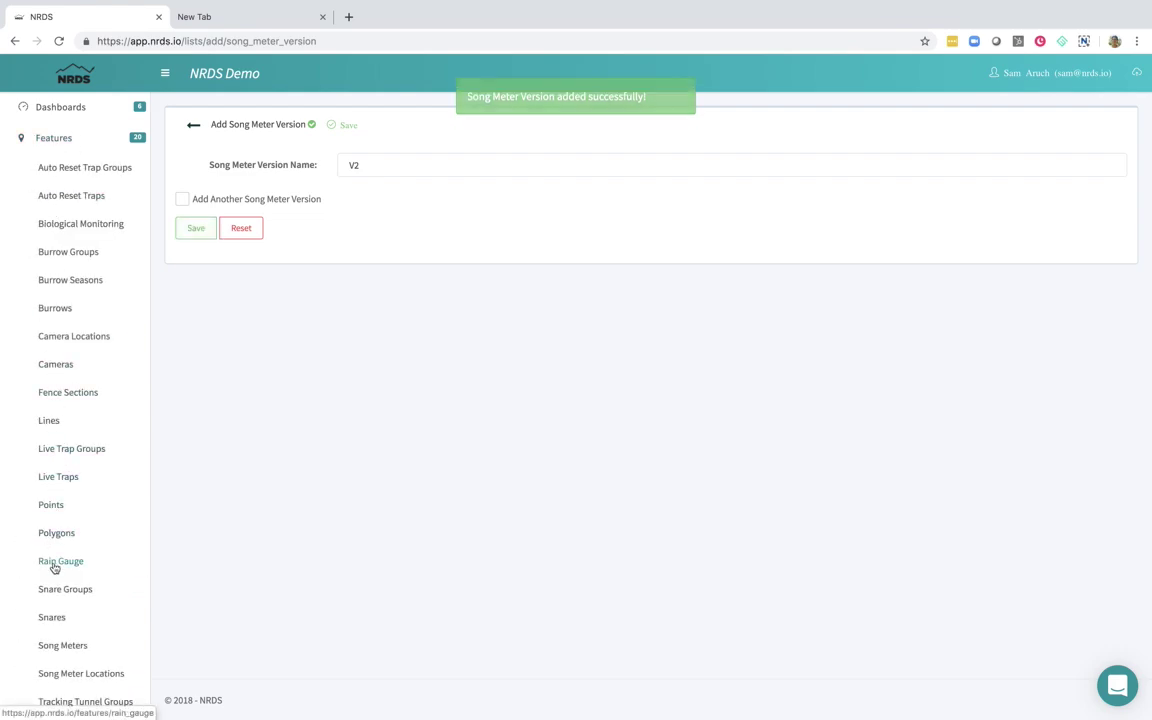
scroll(54, 560, down, 2)
click(57, 589)
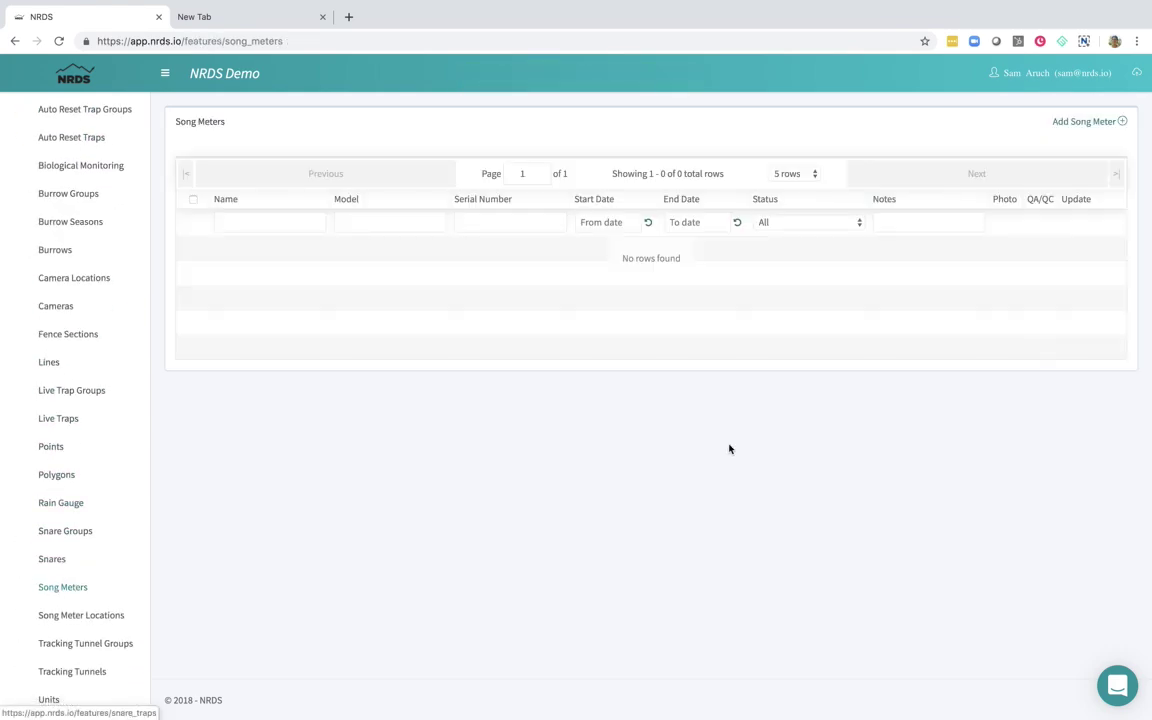
click(1086, 127)
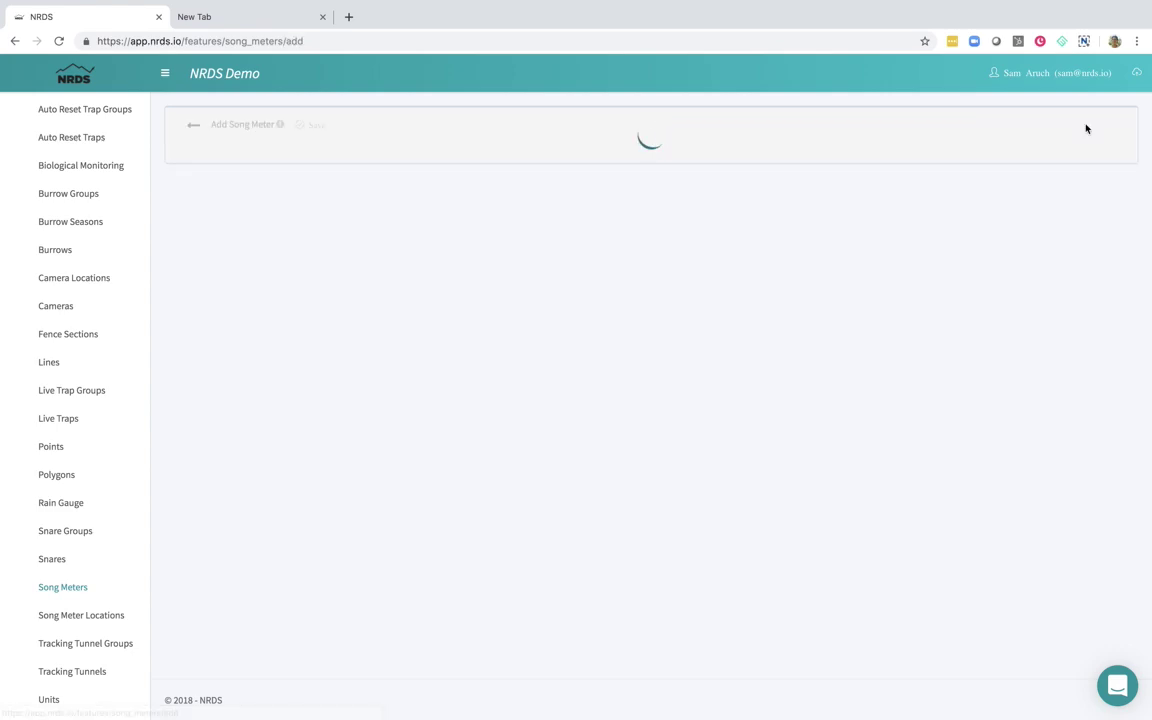
click(430, 165)
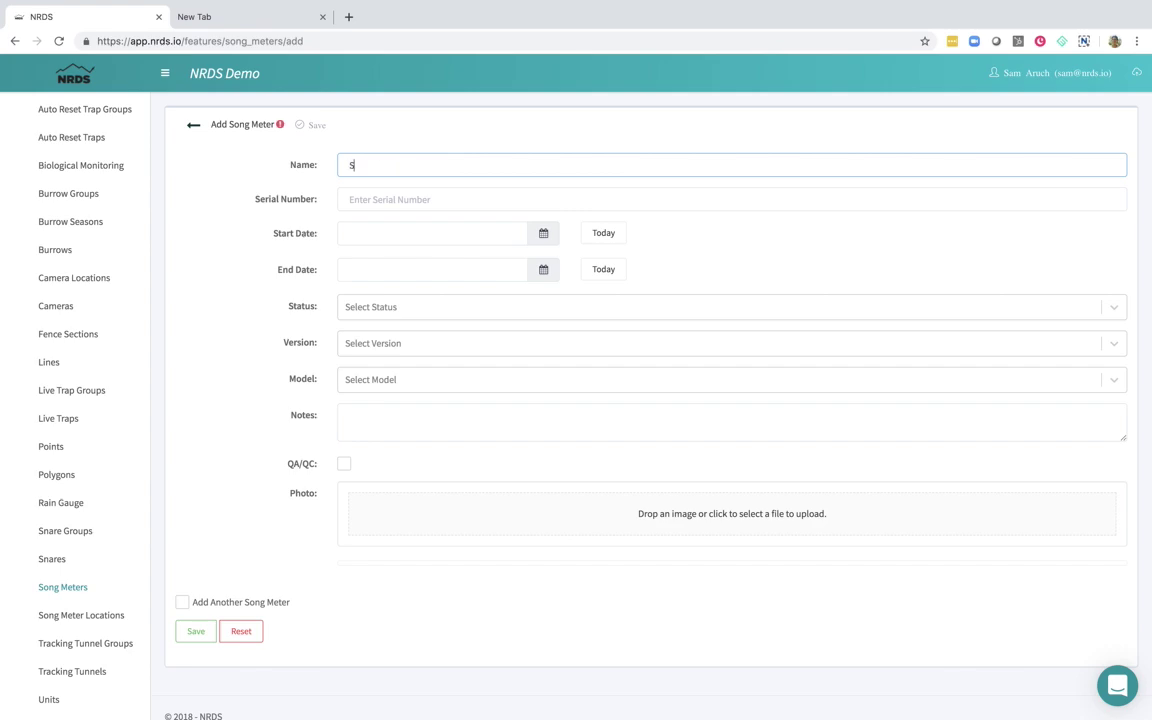
text(Test Song Meter 1)
click(444, 197)
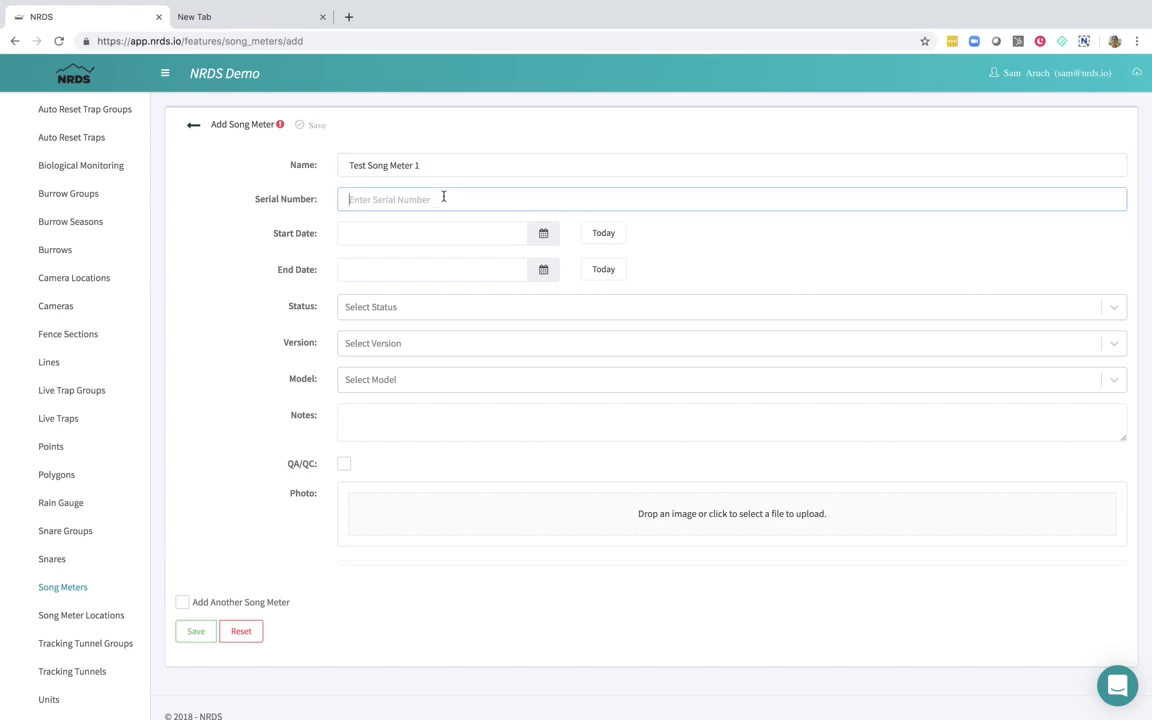
text(57575)
click(606, 234)
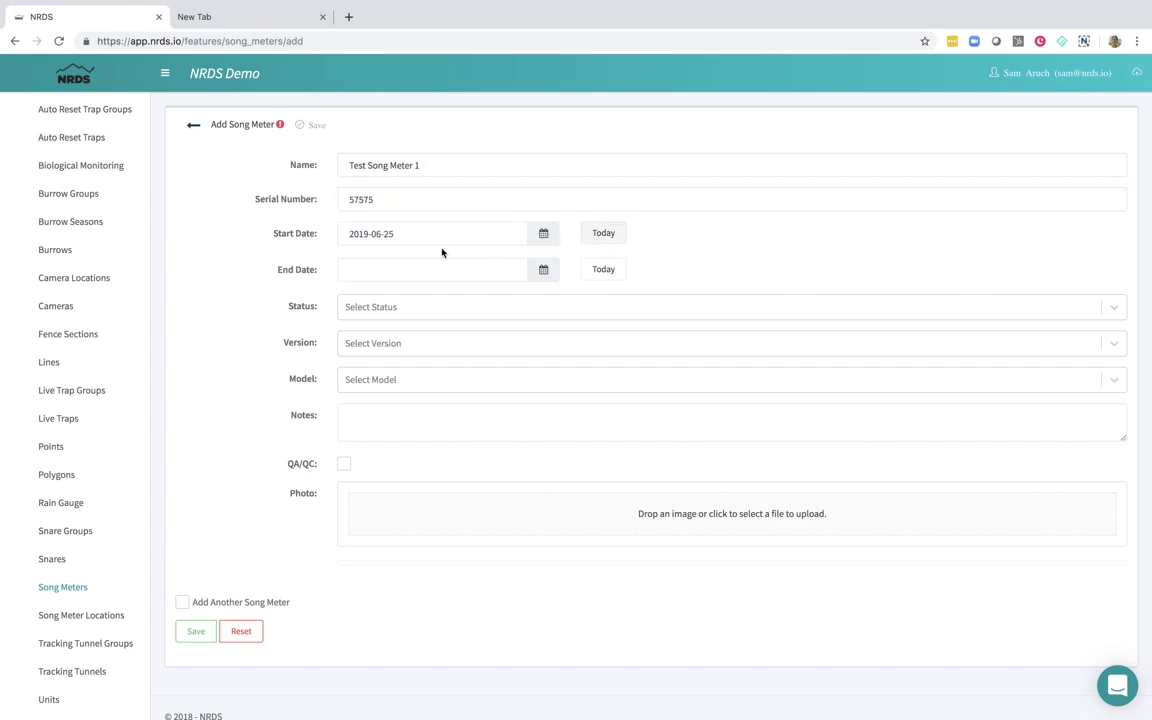
- Set the song meter's status to Active, version to V1 and model to Model 1, and save it with the option to add another
click(371, 310)
click(361, 350)
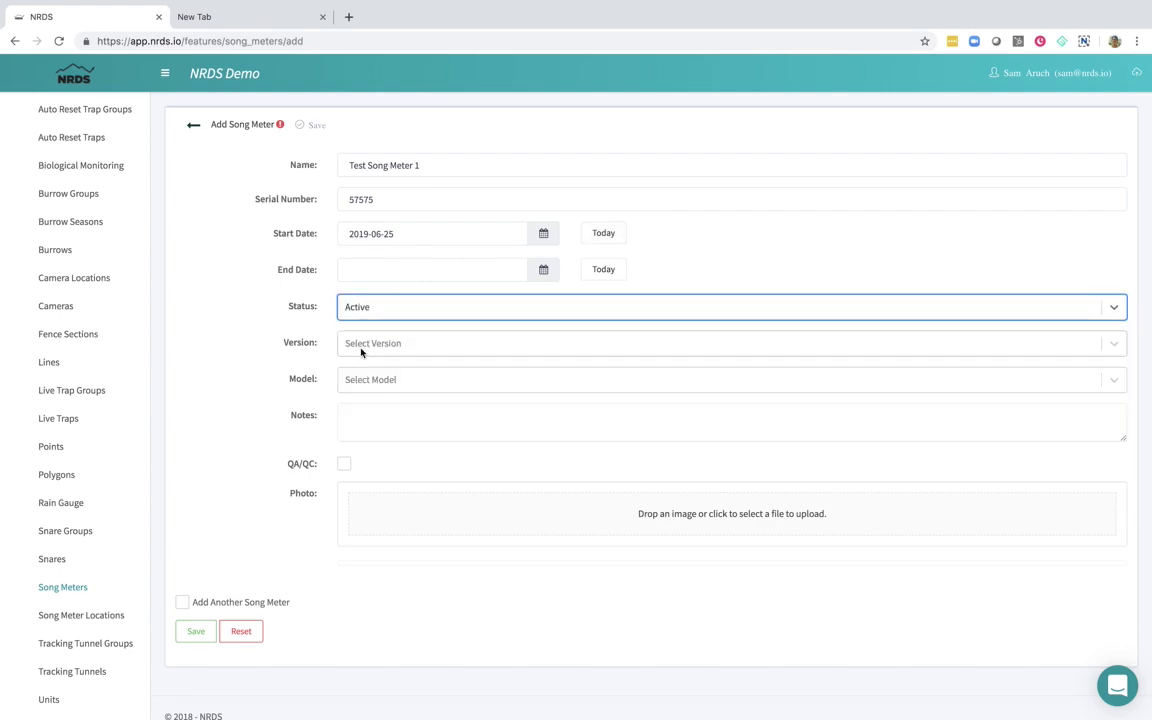
click(360, 346)
click(354, 380)
click(354, 380)
click(355, 412)
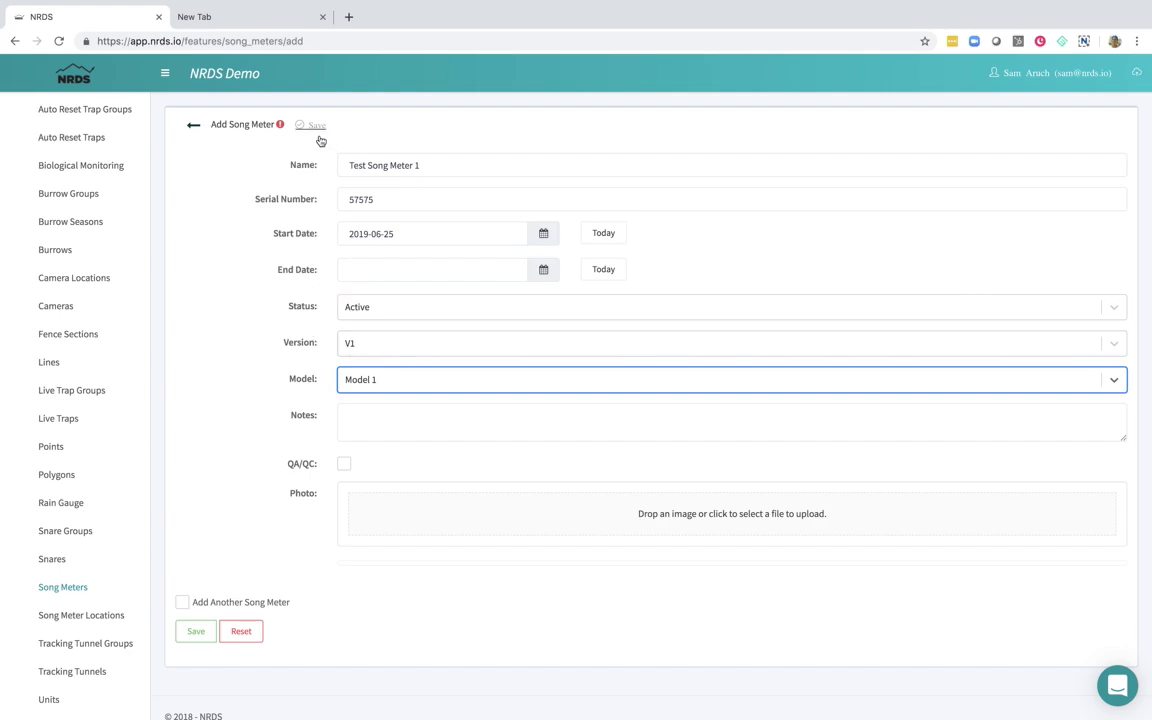
click(183, 603)
click(195, 630)
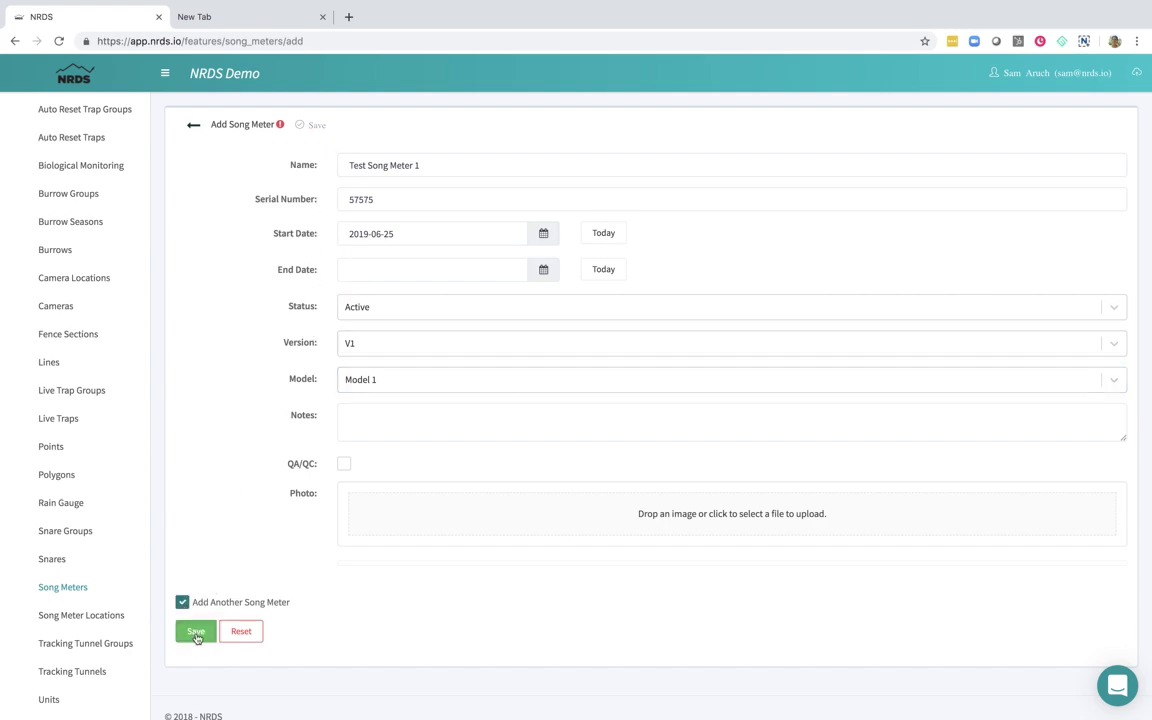
- Add a second song meter named "Test SM 2" with today's start date and Active status, and save it
click(402, 165)
text(Test)
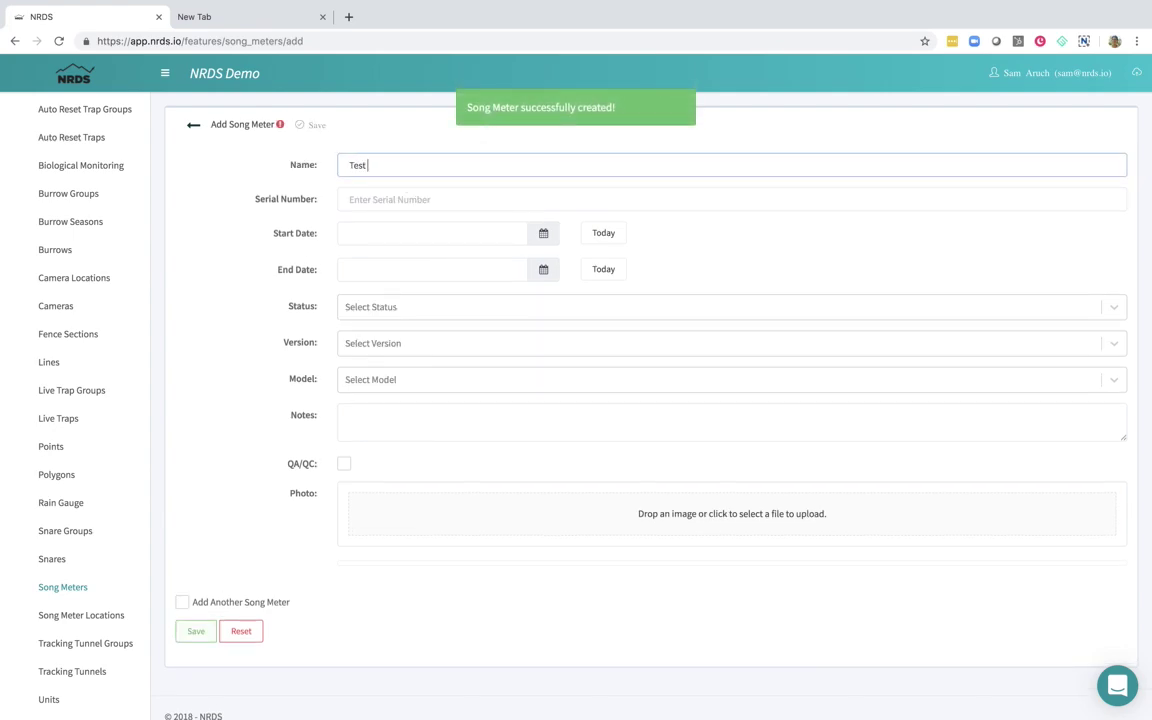
text( SM)
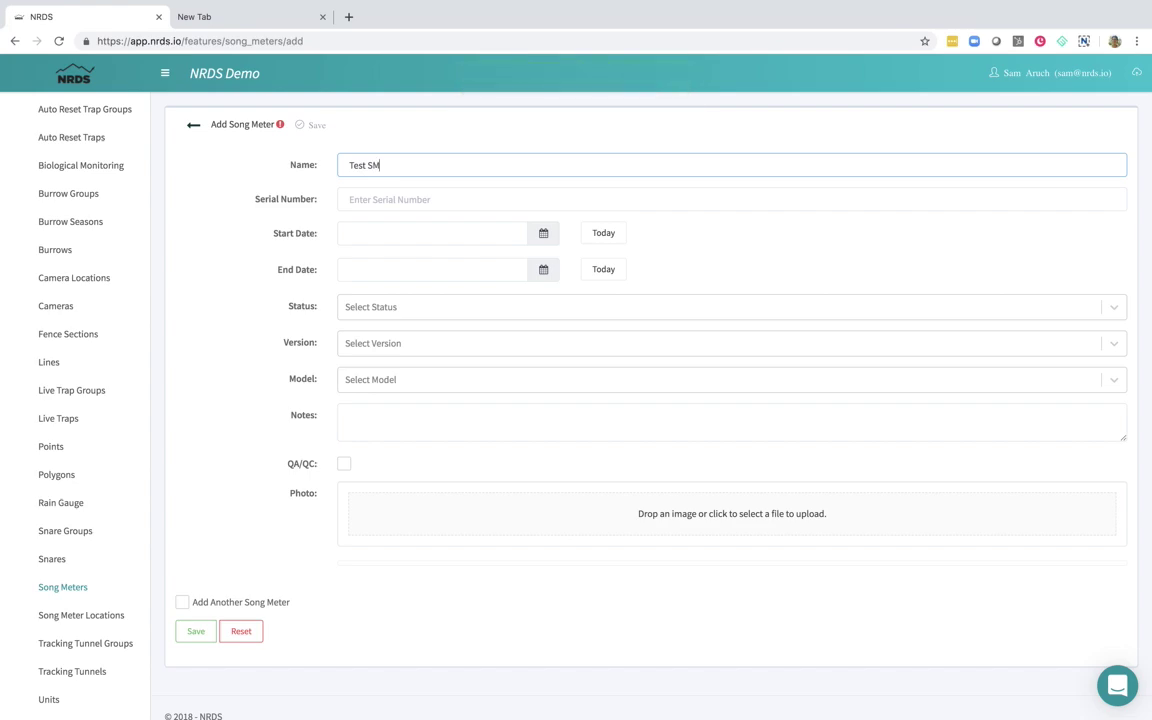
click(604, 231)
click(311, 124)
click(371, 308)
click(360, 341)
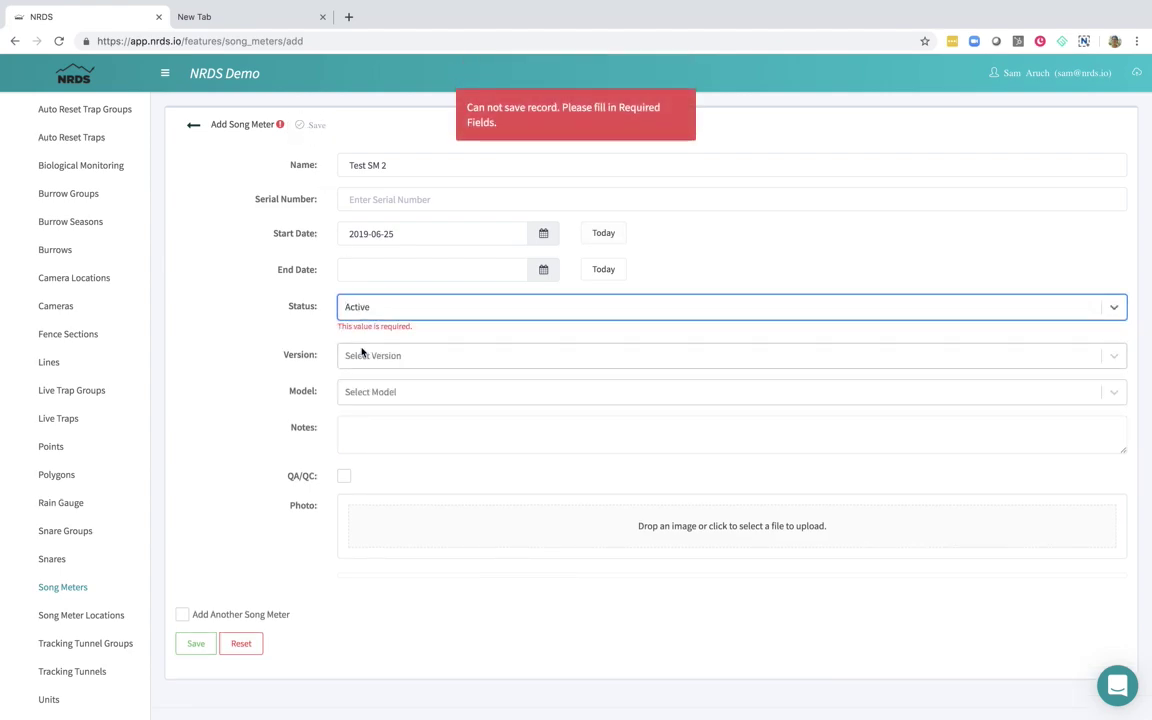
click(316, 125)
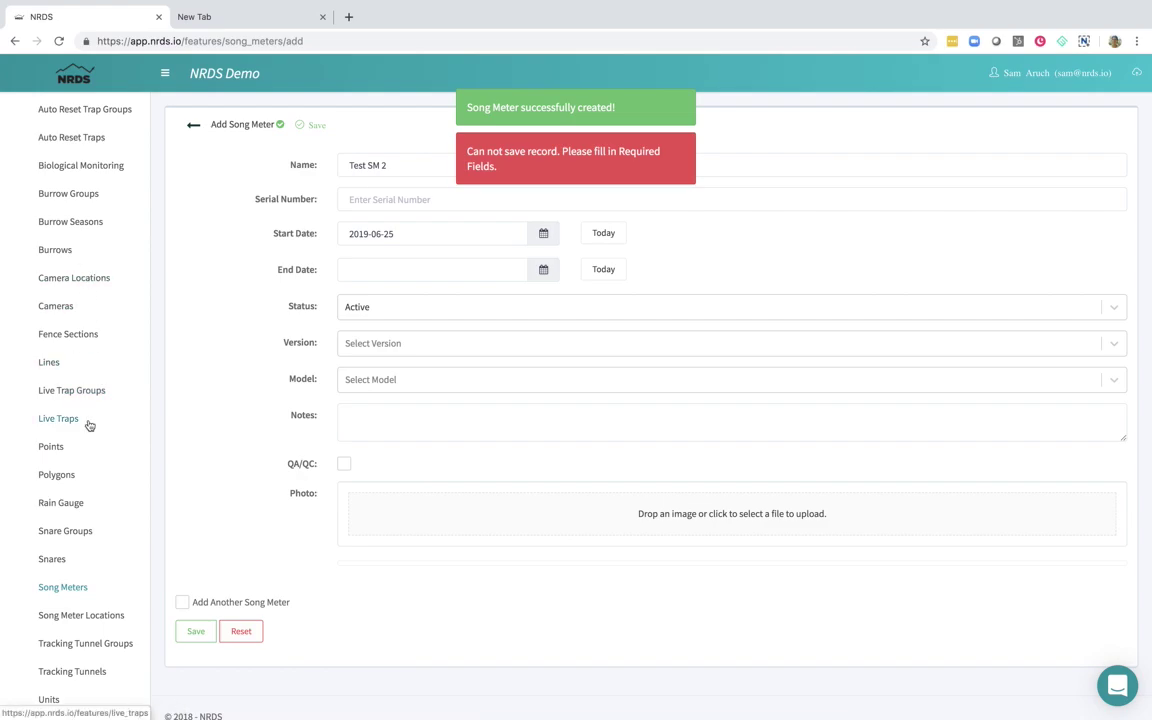
- Start a new song meter location named "SM Loc 1" and draw its point on Oahu at about 21.457, -157.912
click(72, 620)
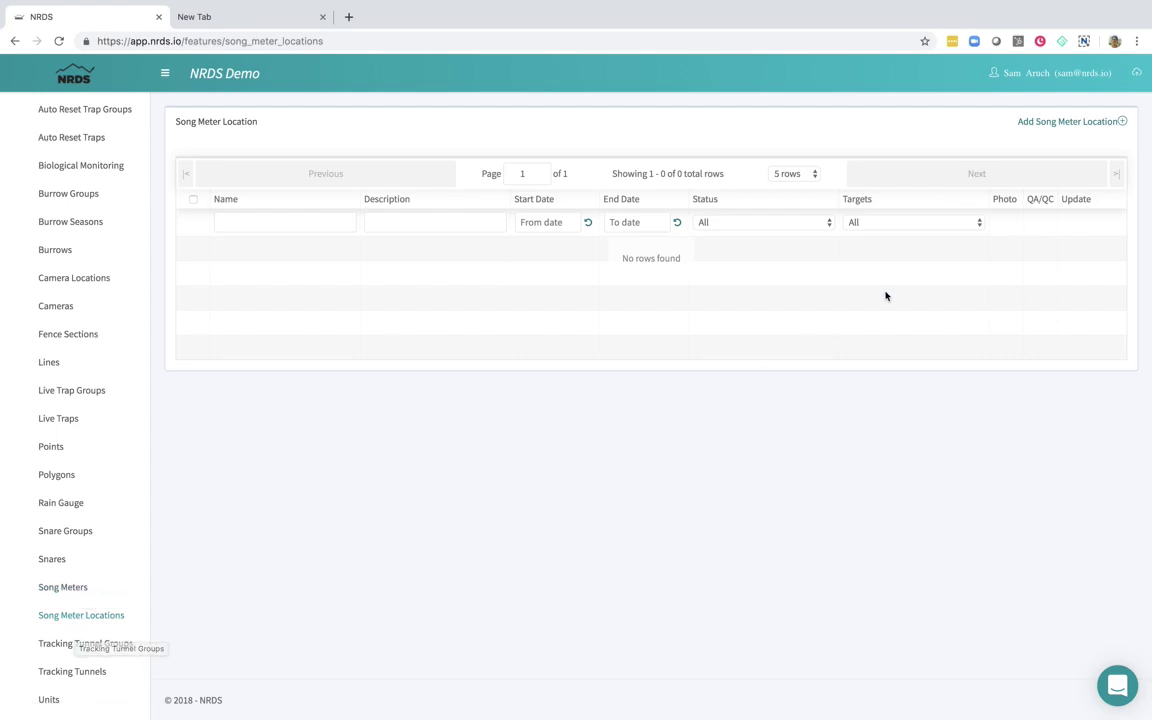
click(1065, 125)
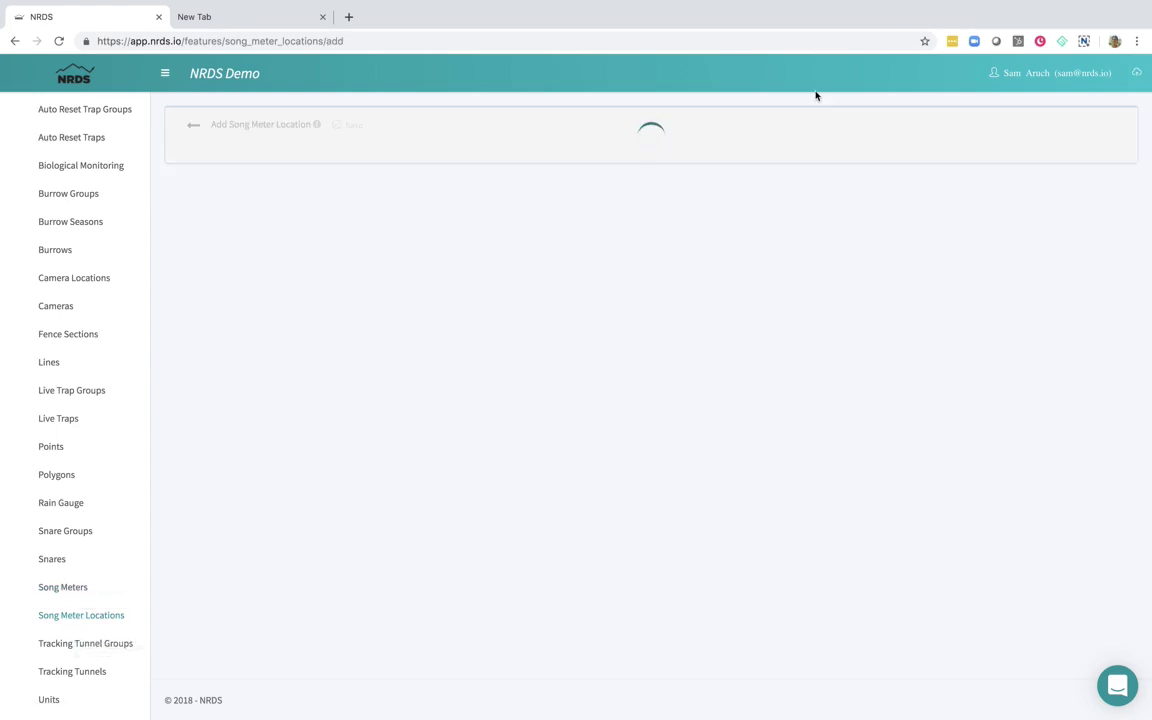
click(463, 164)
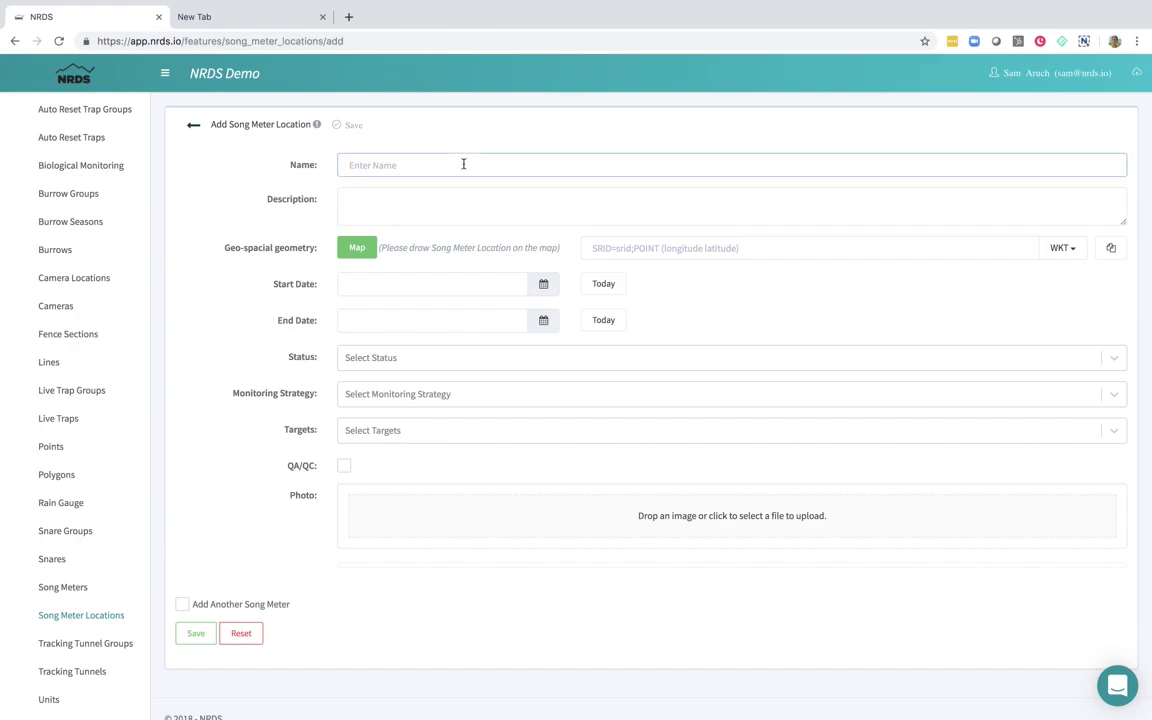
text(SM Loc 1)
click(357, 248)
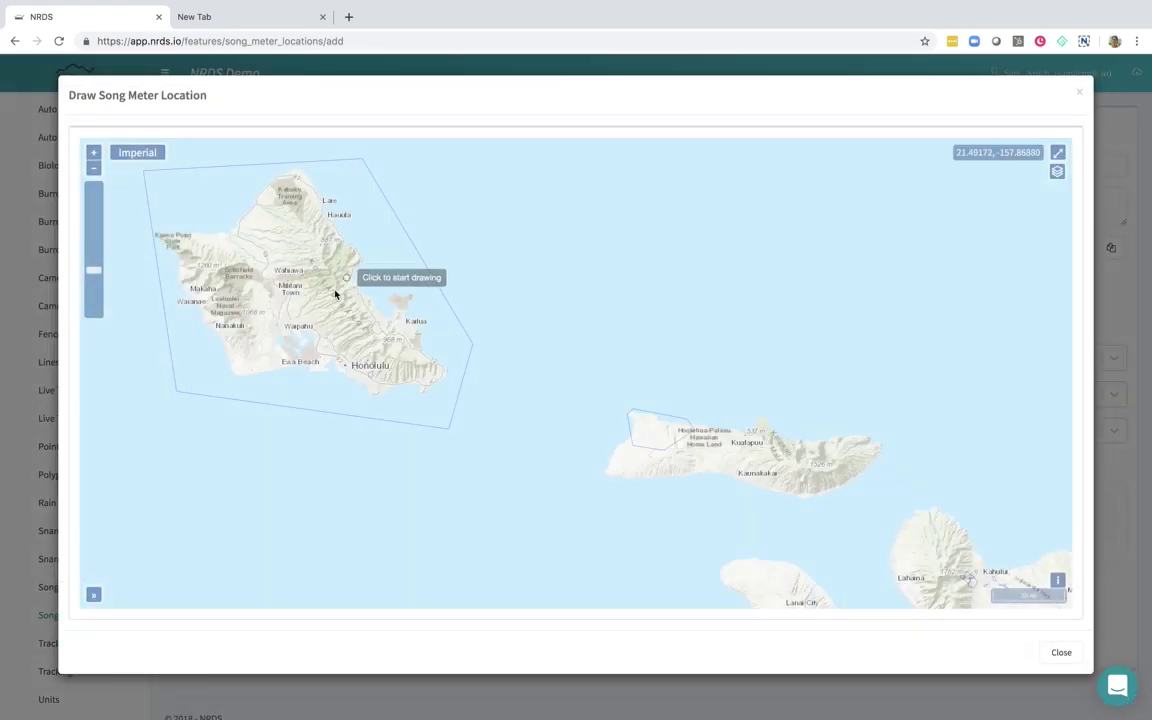
scroll(330, 292, up, 3)
click(326, 296)
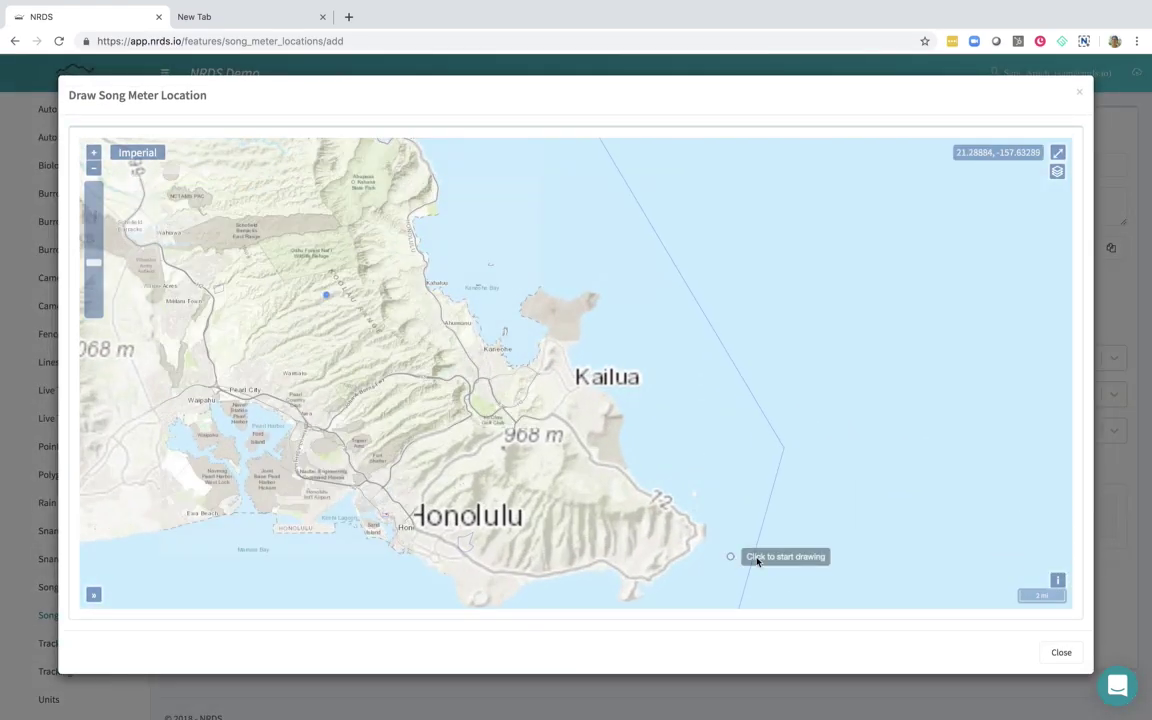
click(1059, 651)
- Give the song meter location today's start date and Active status, and save it
click(605, 283)
click(350, 124)
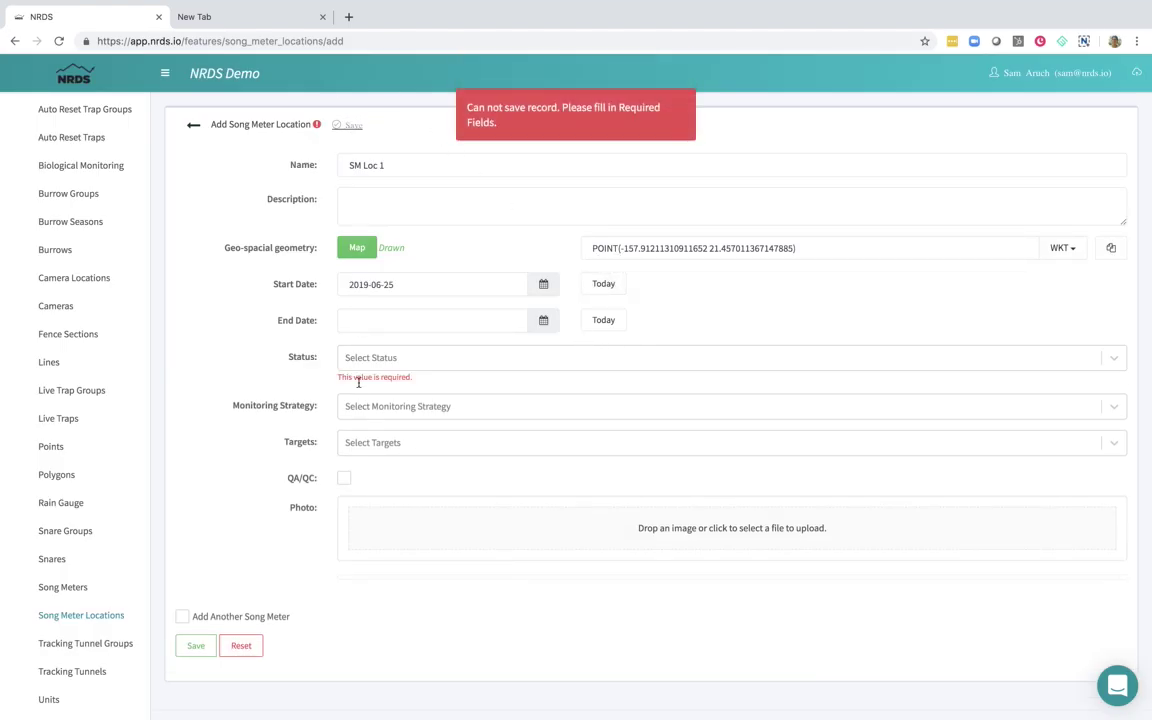
click(378, 366)
click(376, 391)
click(353, 125)
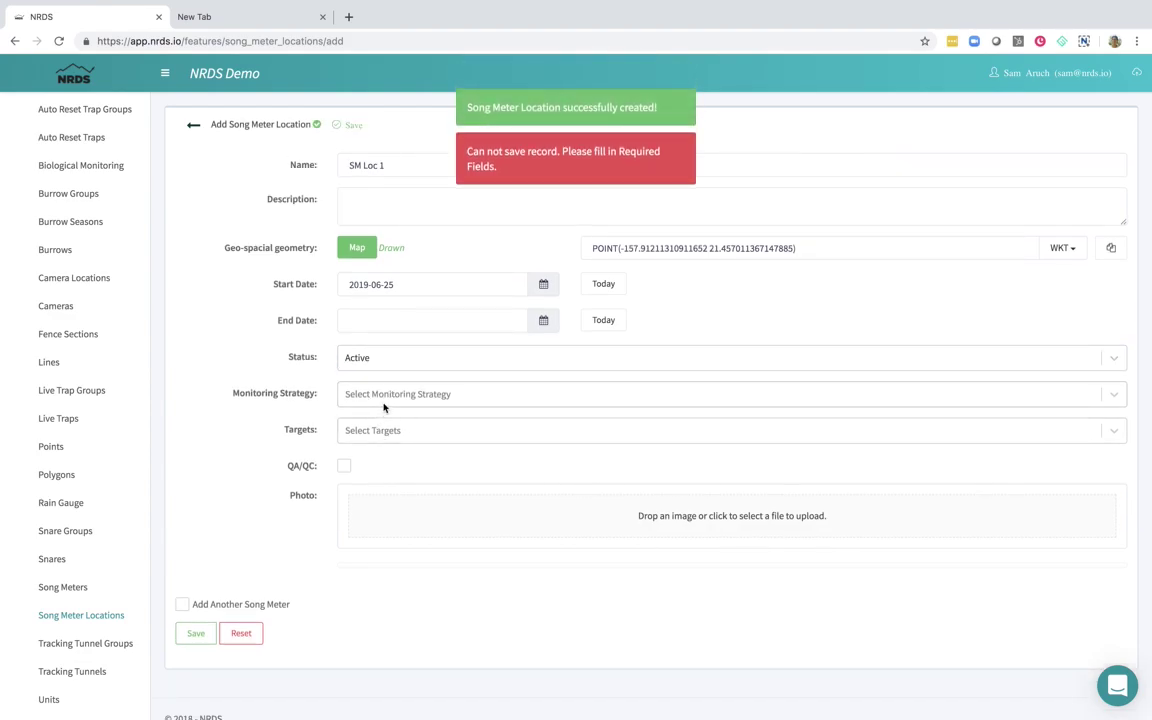
- Set the location's monitoring strategy to Rover and its targets to Common Myna and Pig, and save the update
click(413, 395)
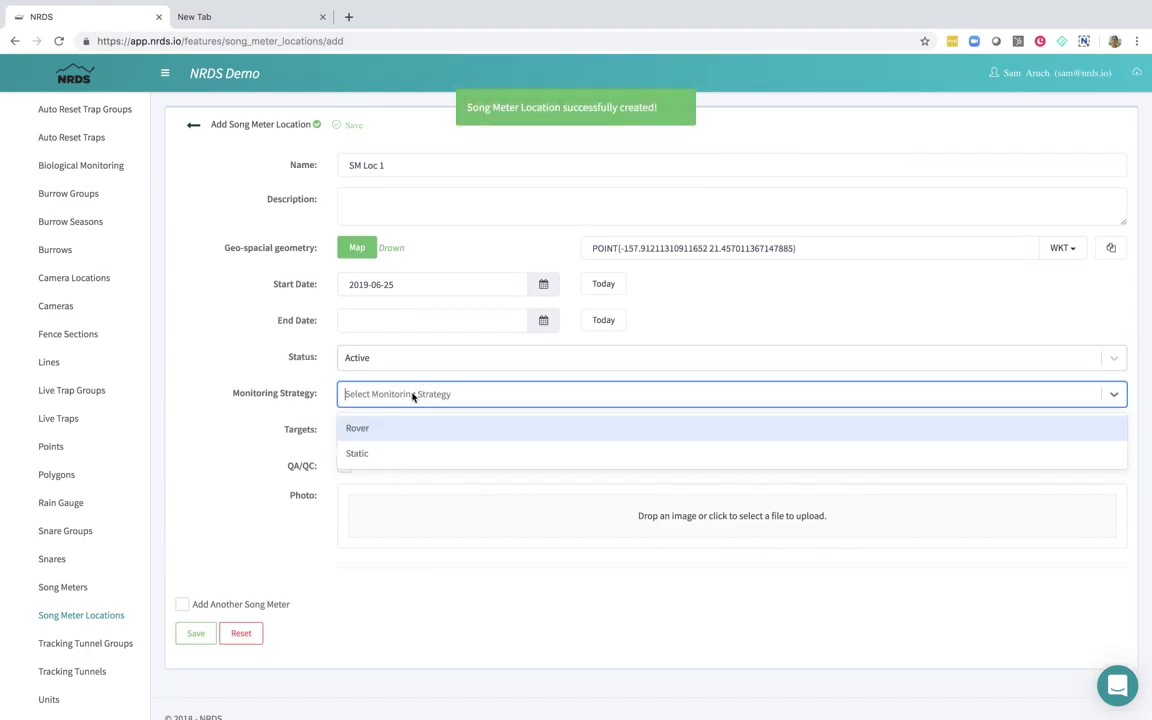
click(360, 429)
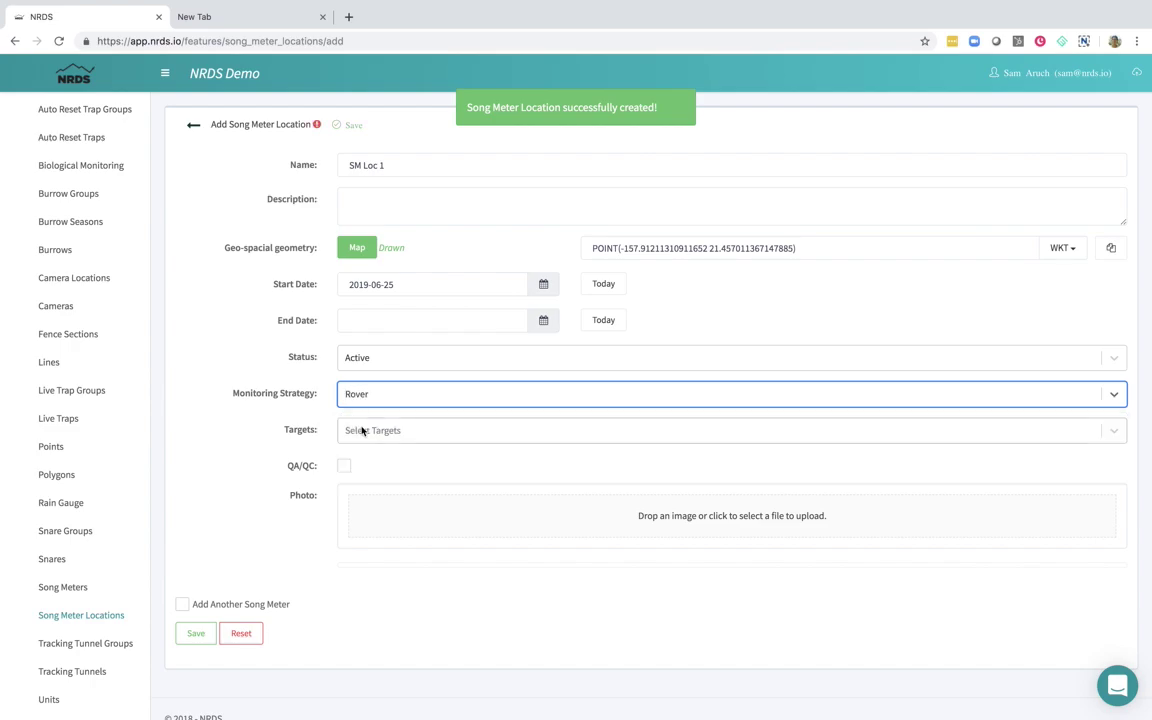
click(362, 430)
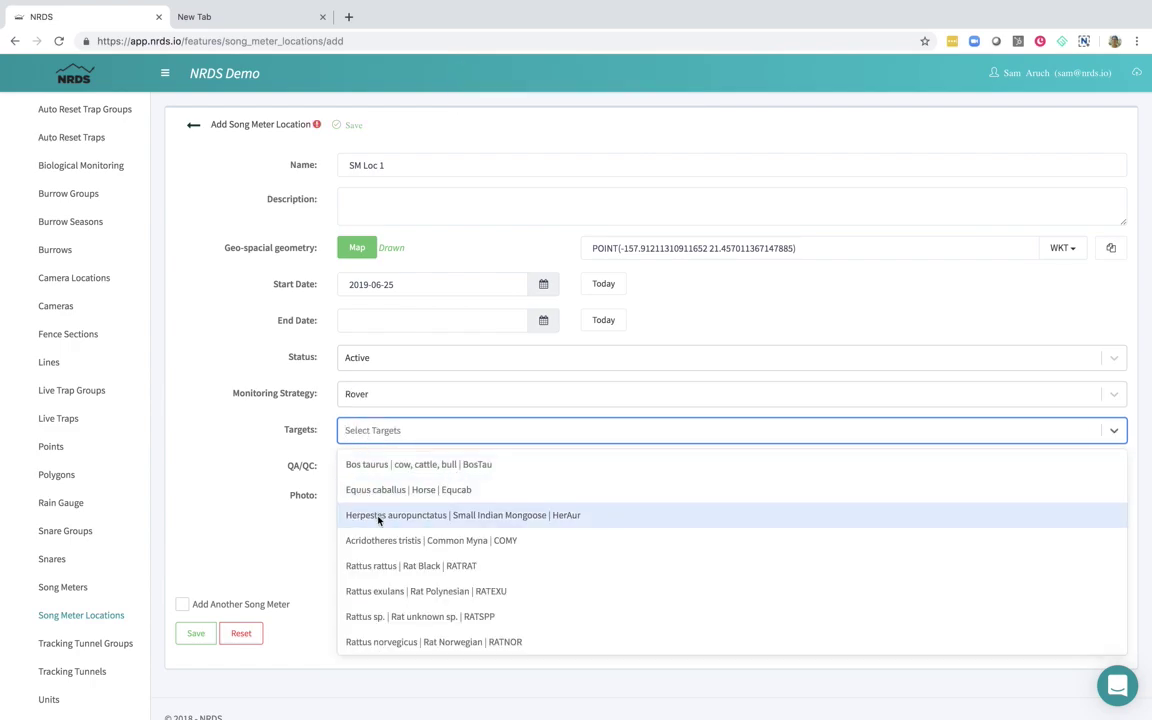
click(376, 541)
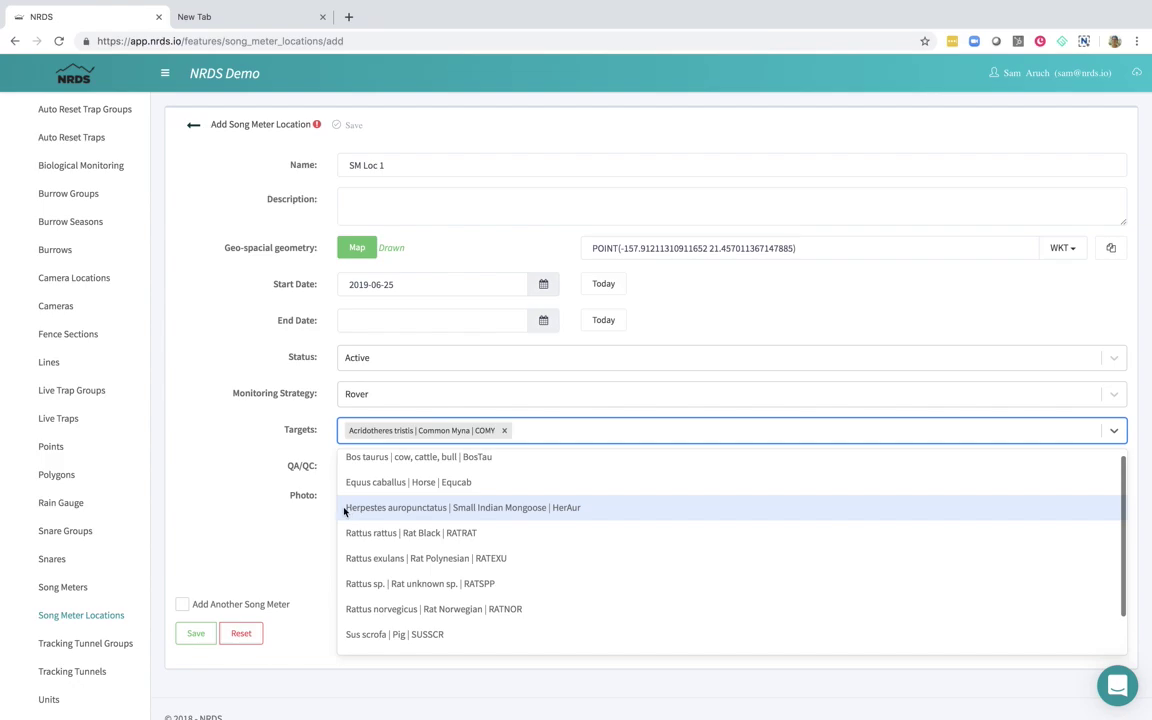
click(373, 633)
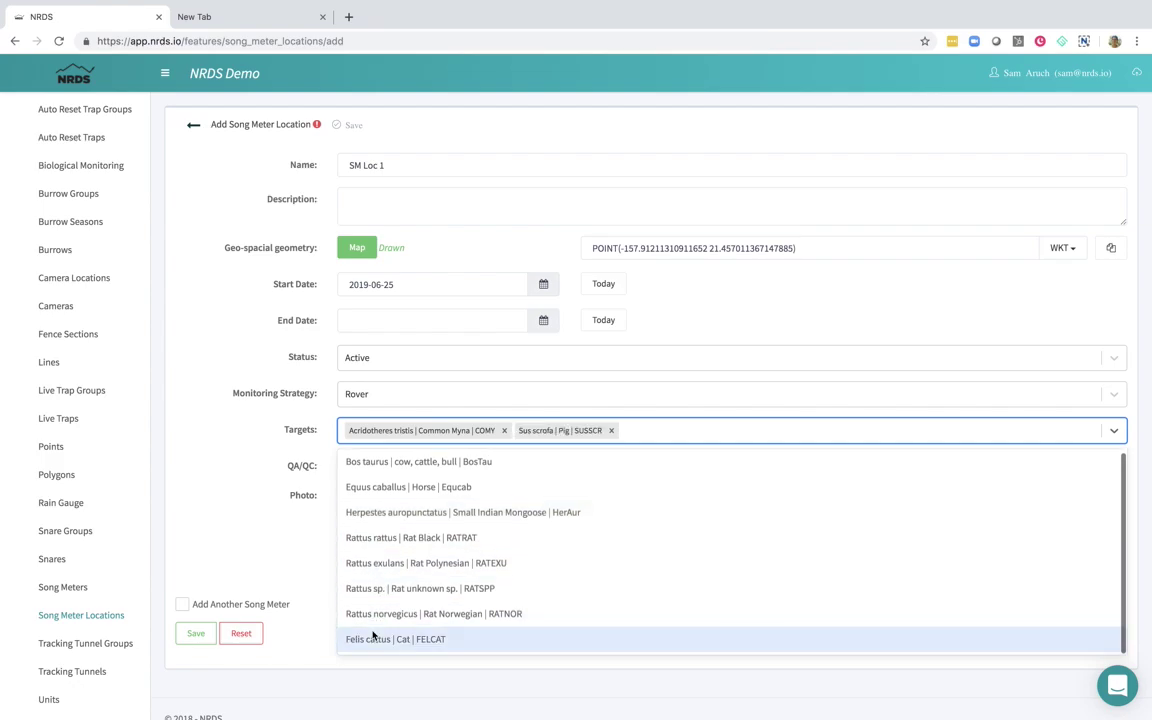
click(195, 632)
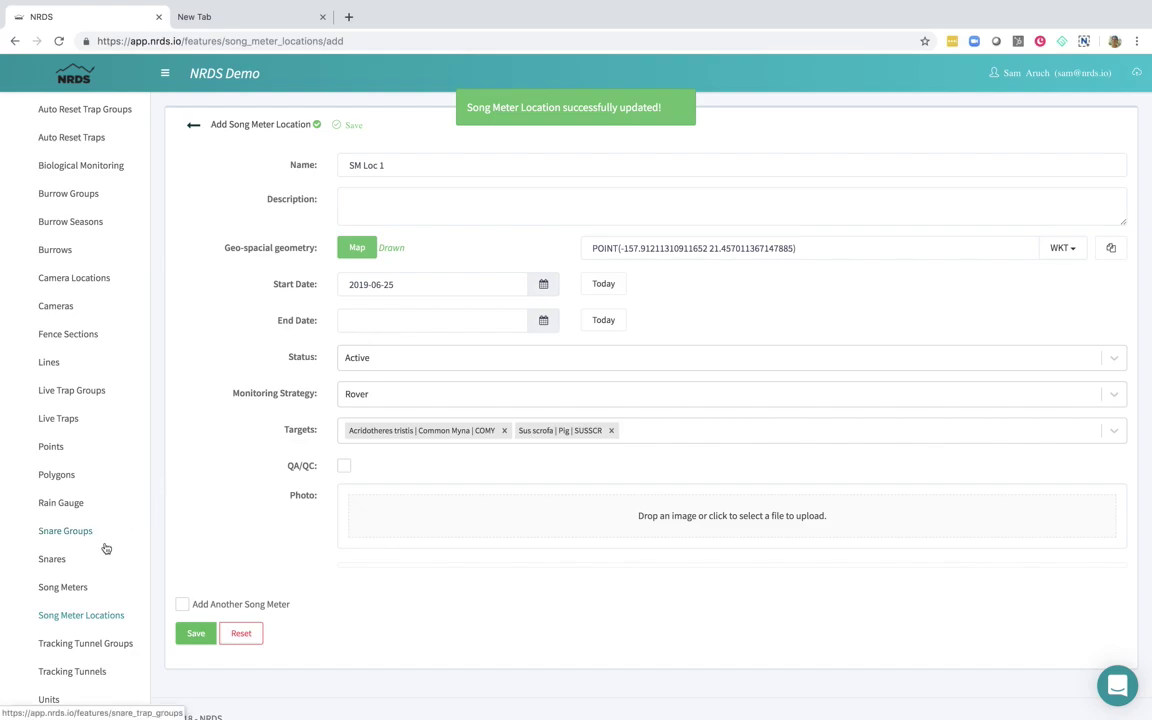
- Start a new song meter check in the work records, dated today
scroll(105, 548, down, 5)
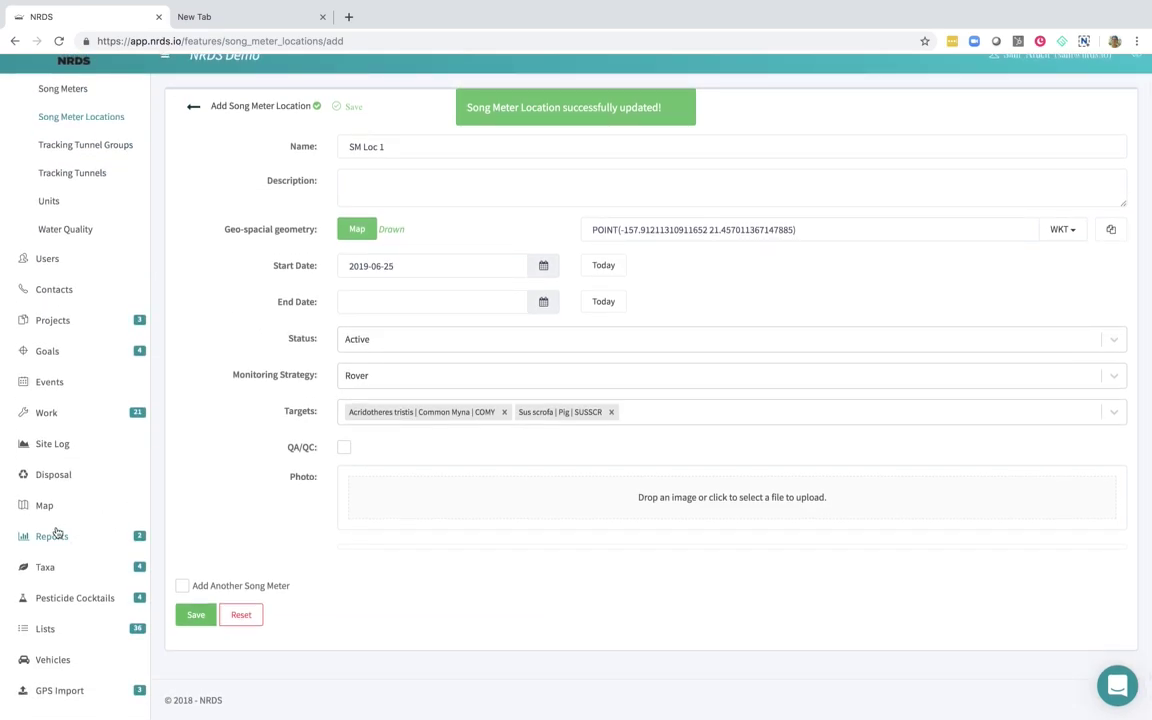
click(42, 412)
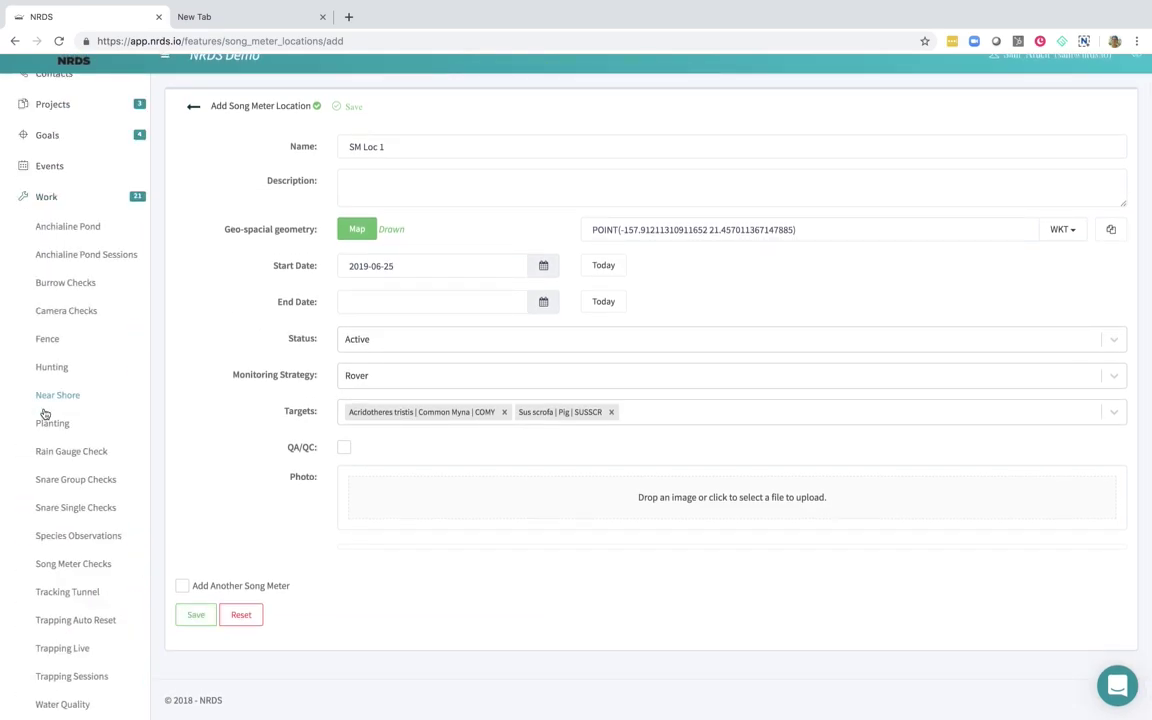
click(75, 562)
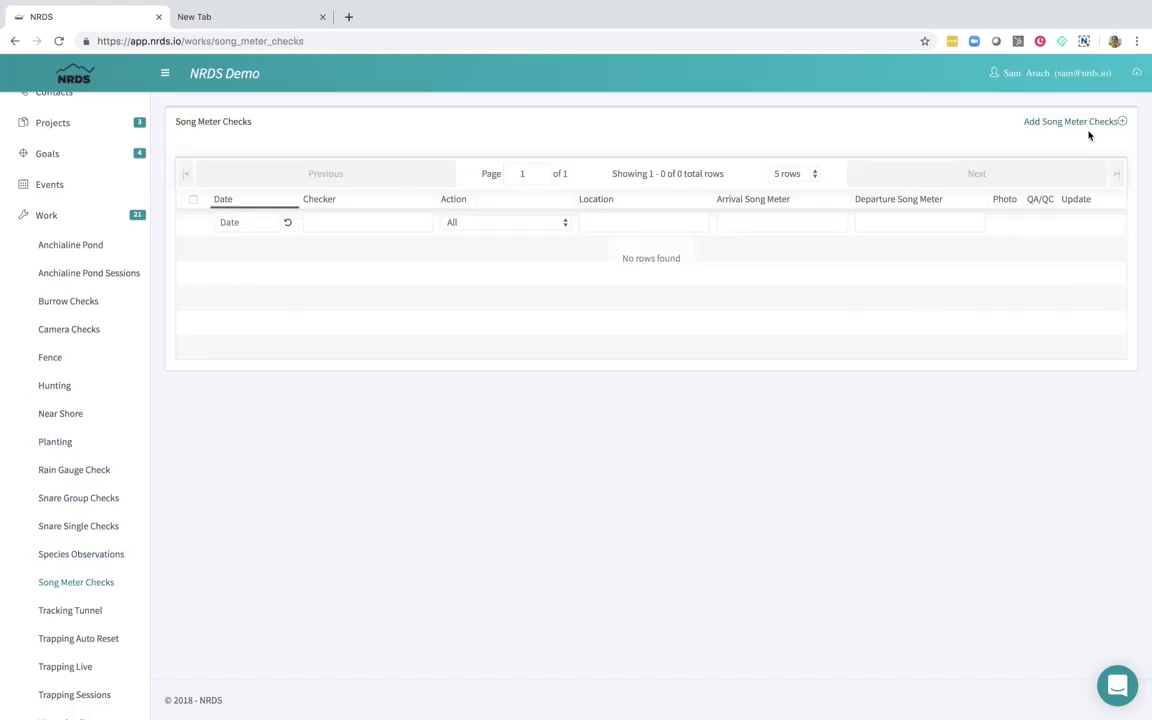
click(1089, 124)
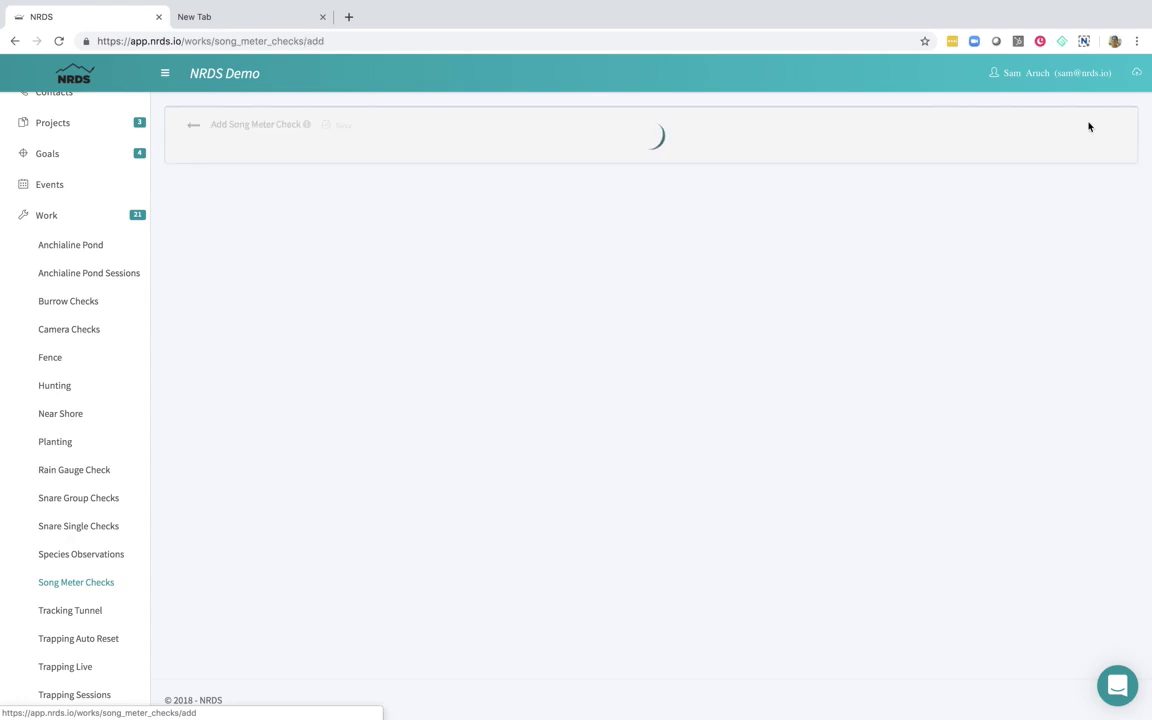
click(608, 163)
- Select the checker's name, set the check's action to Deploy, and choose SM Loc 1 as the song meter location
click(510, 201)
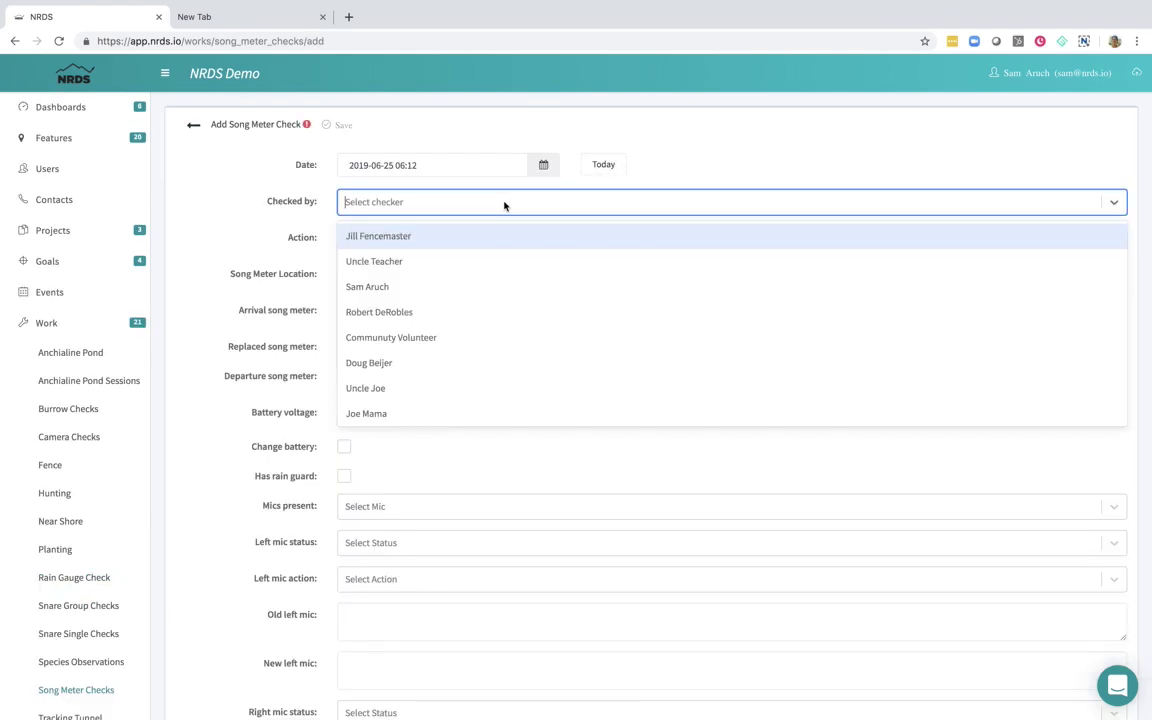
click(396, 290)
click(422, 238)
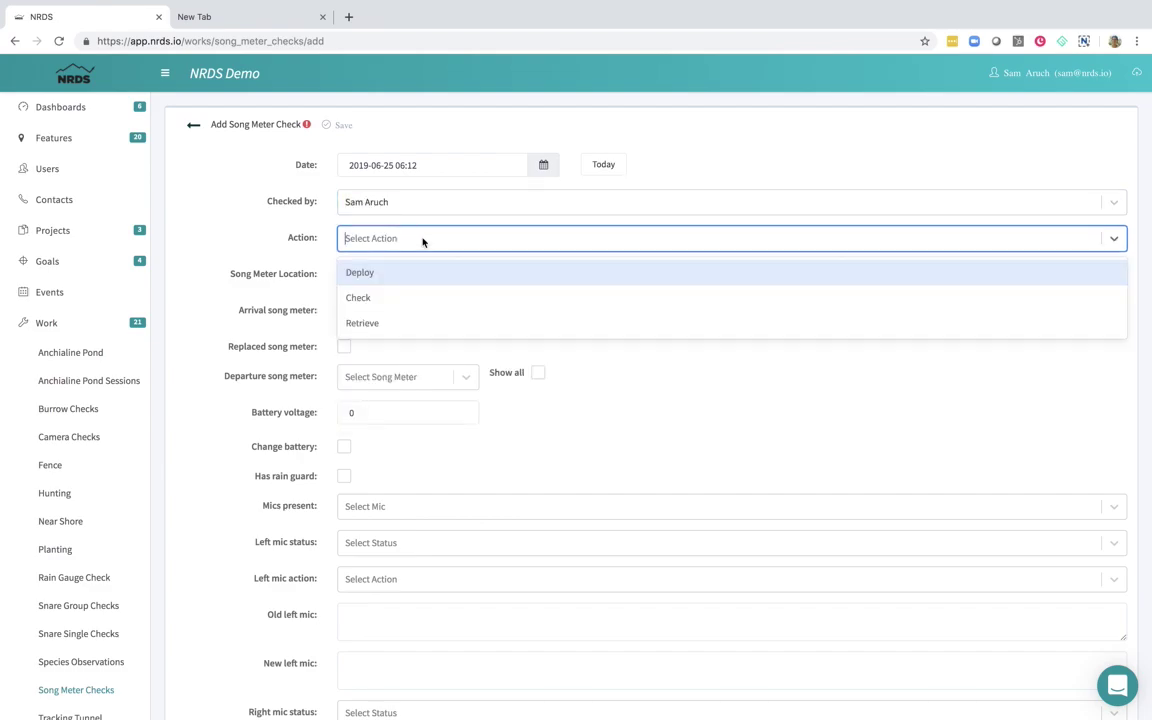
click(366, 279)
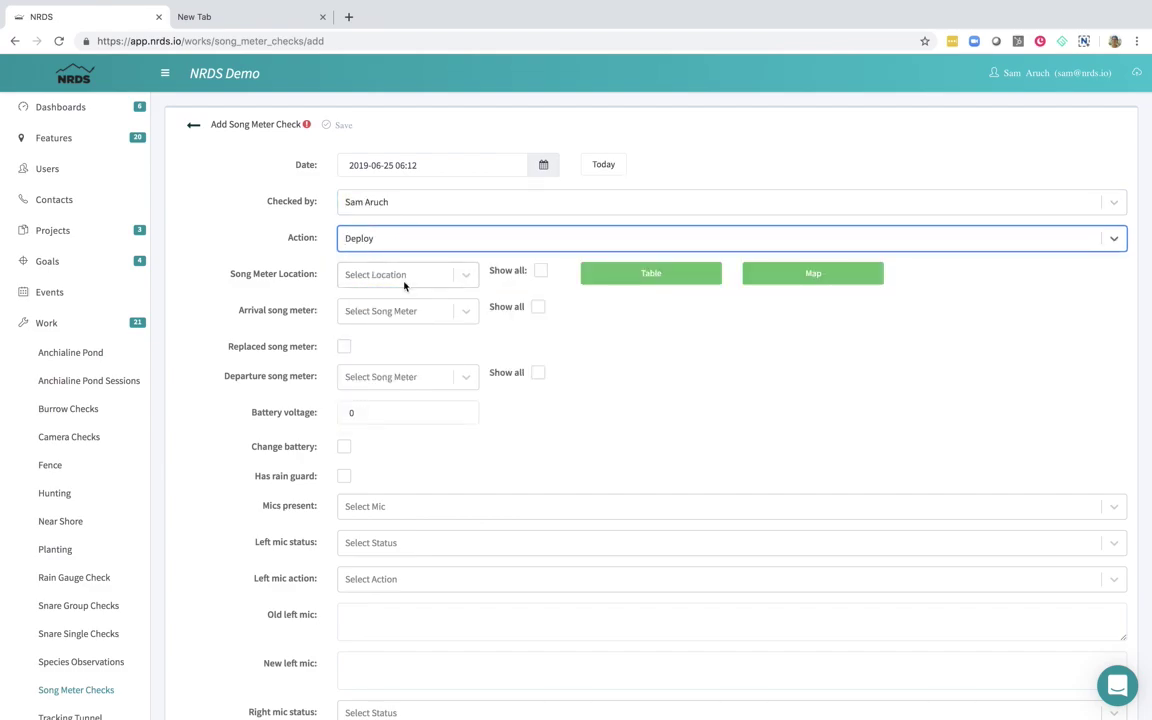
click(472, 276)
click(433, 311)
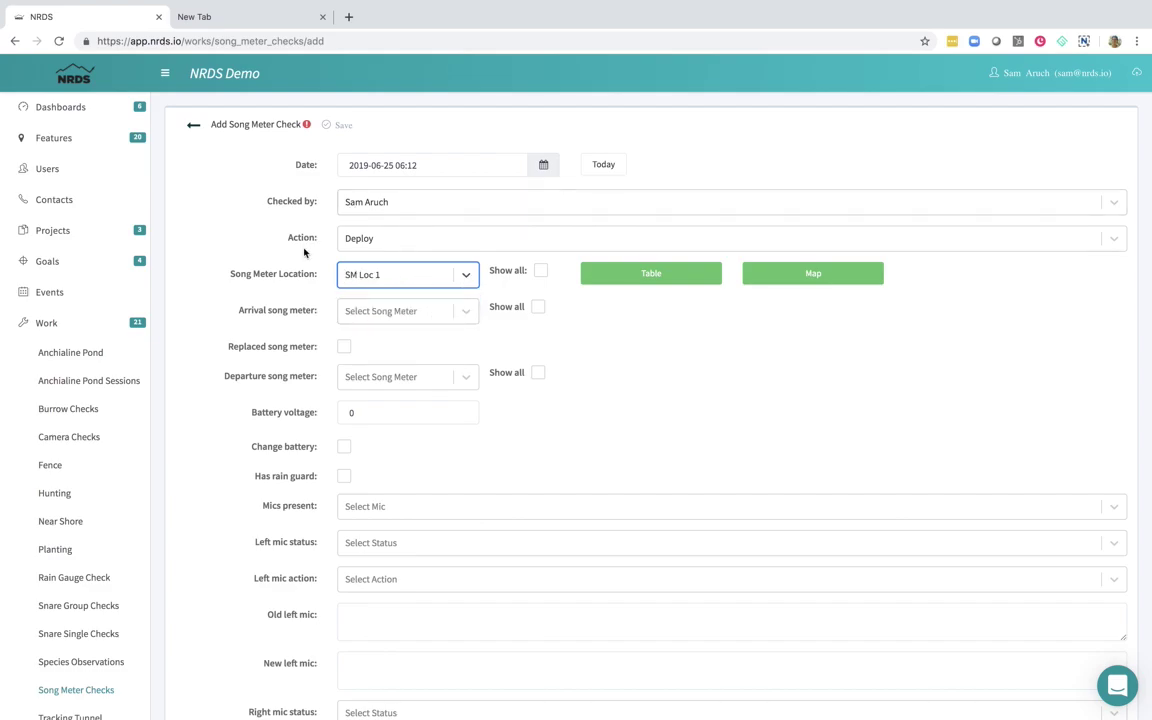
- Choose Test Song Meter 1 as both the arrival and departure song meter, and save the song meter check
click(466, 313)
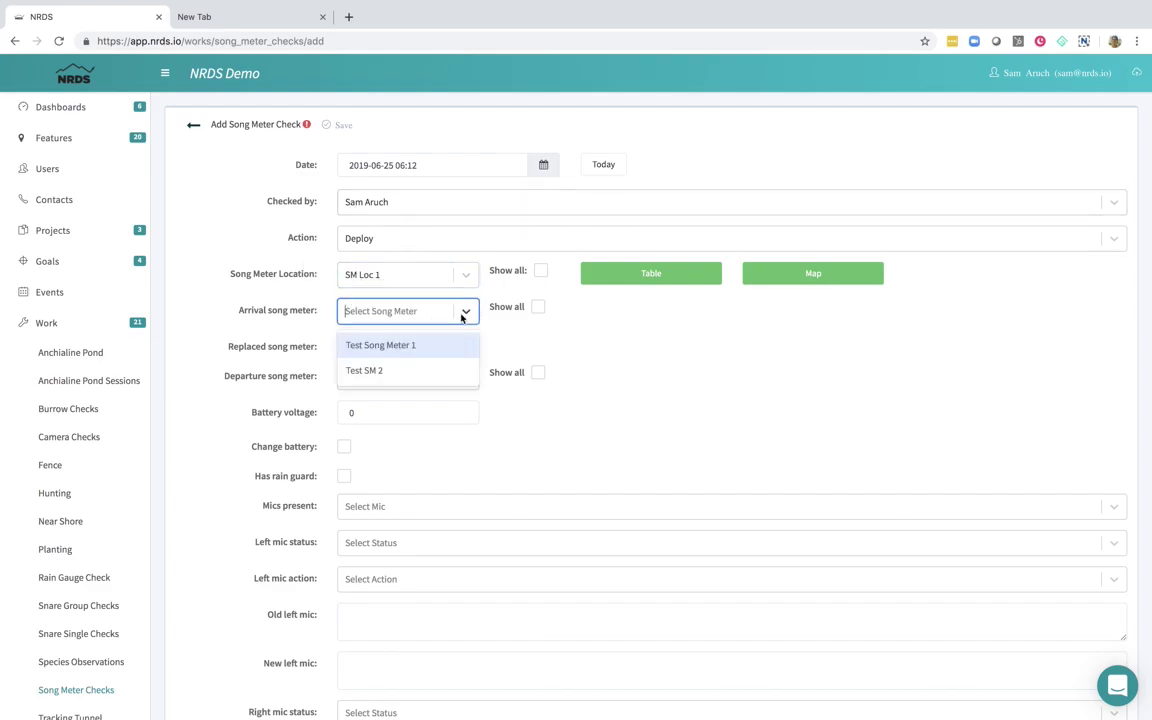
click(419, 355)
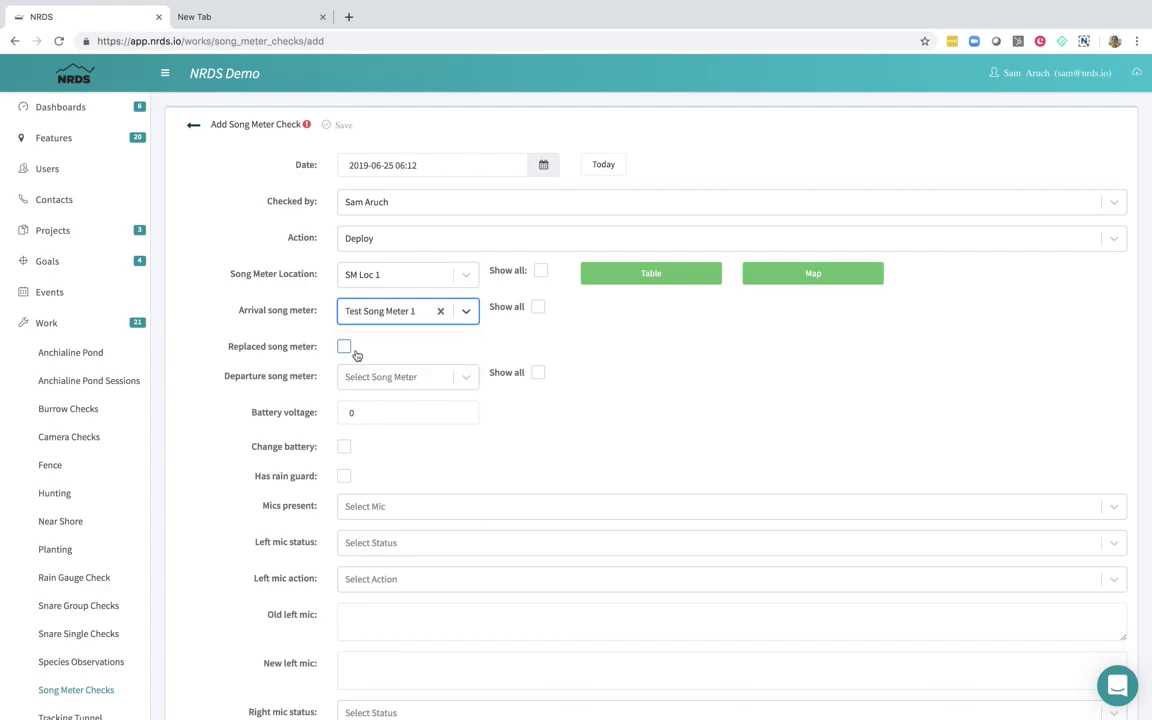
click(465, 384)
click(430, 412)
scroll(428, 446, down, 5)
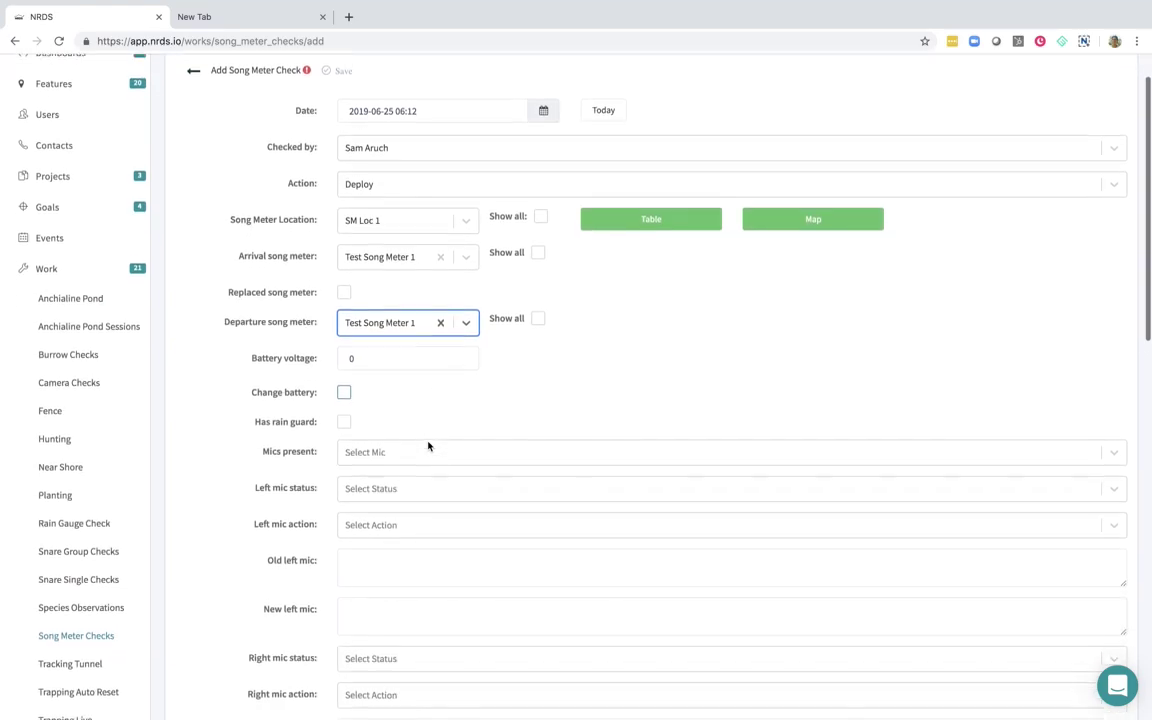
scroll(428, 446, down, 7)
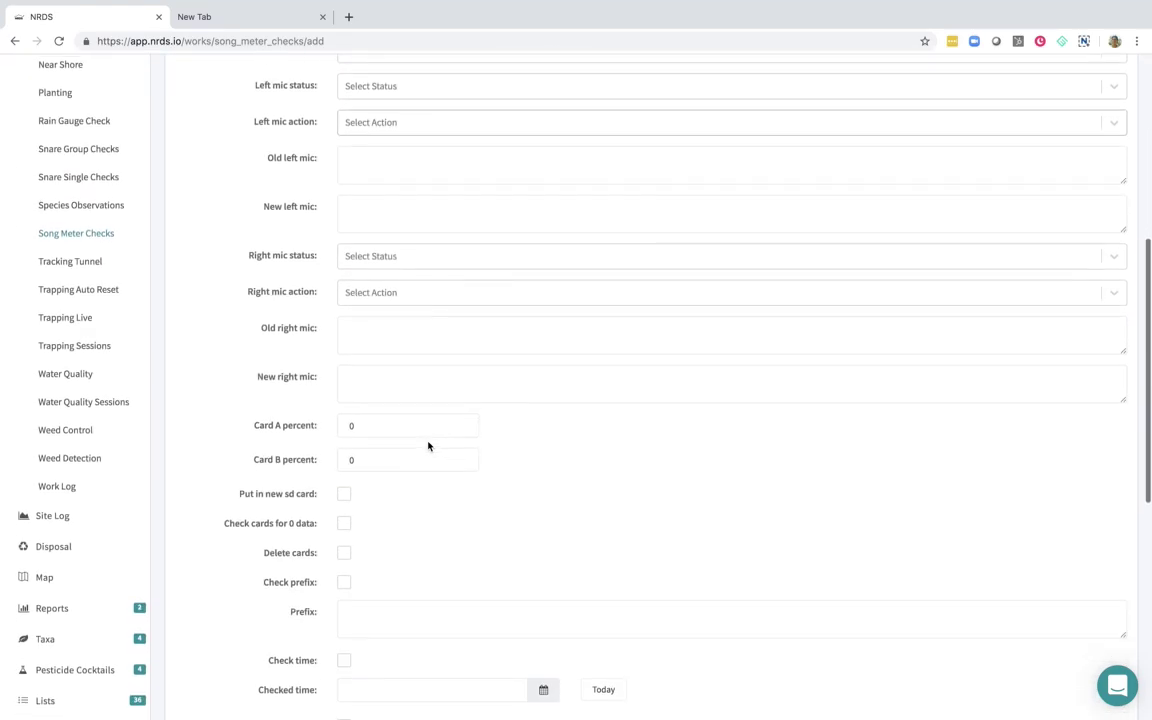
scroll(428, 446, down, 4)
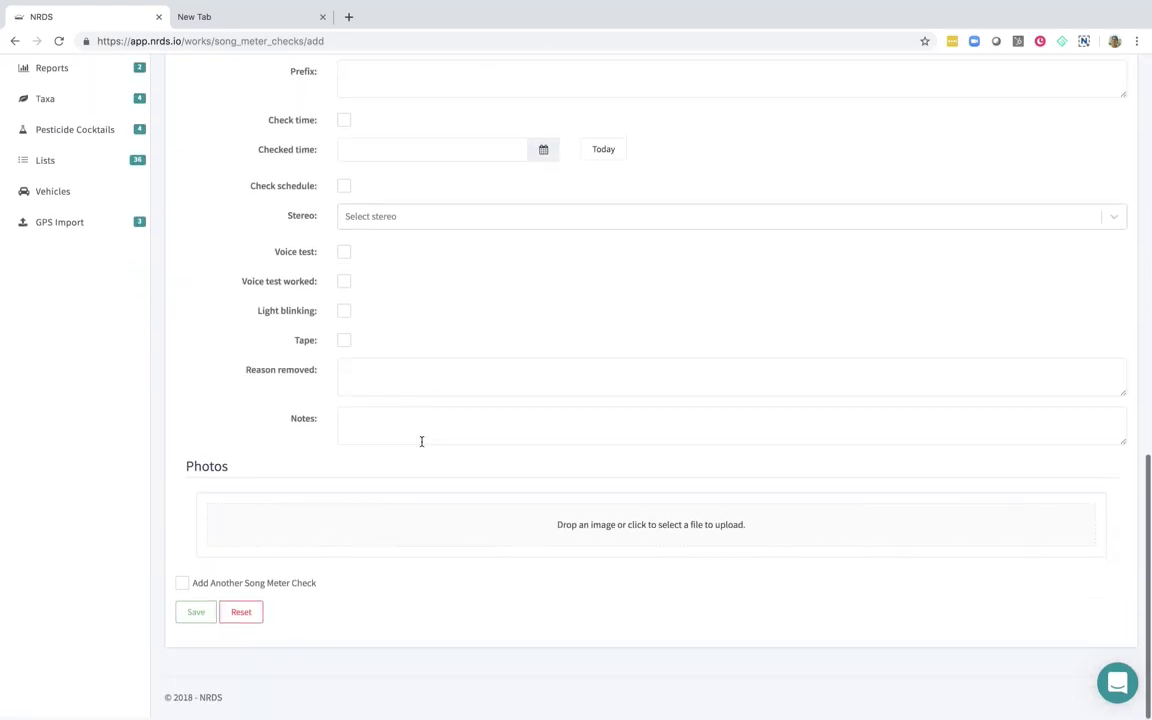
click(205, 615)
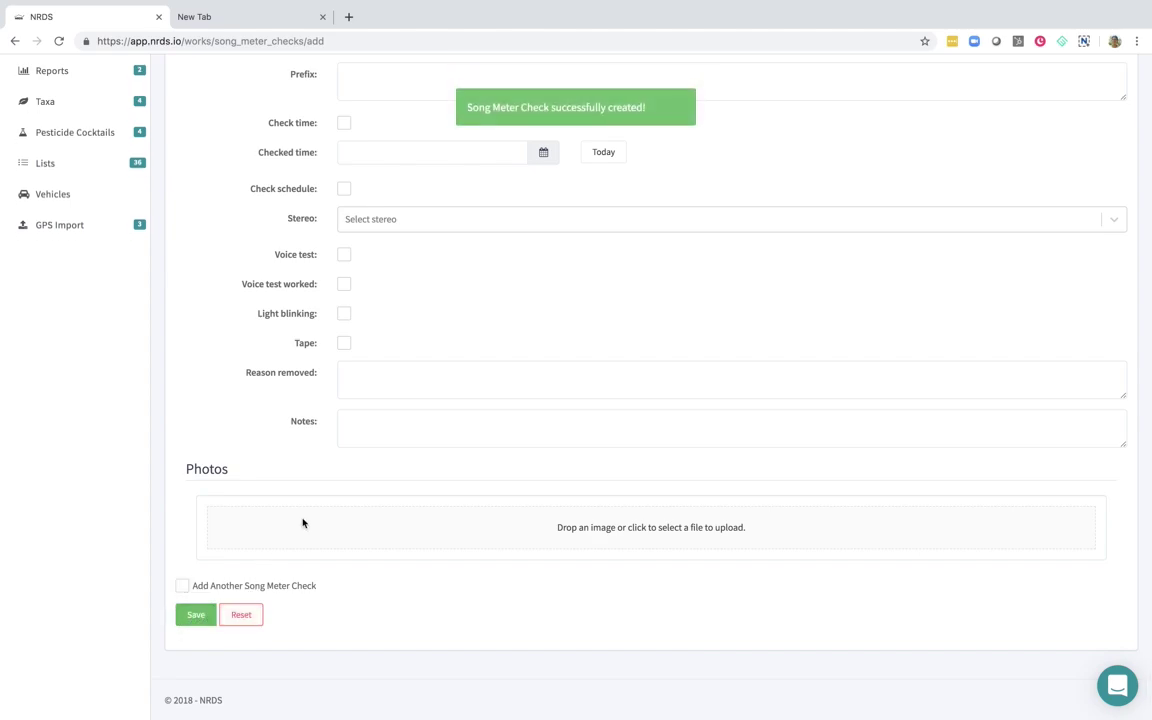
scroll(303, 521, up, 15)
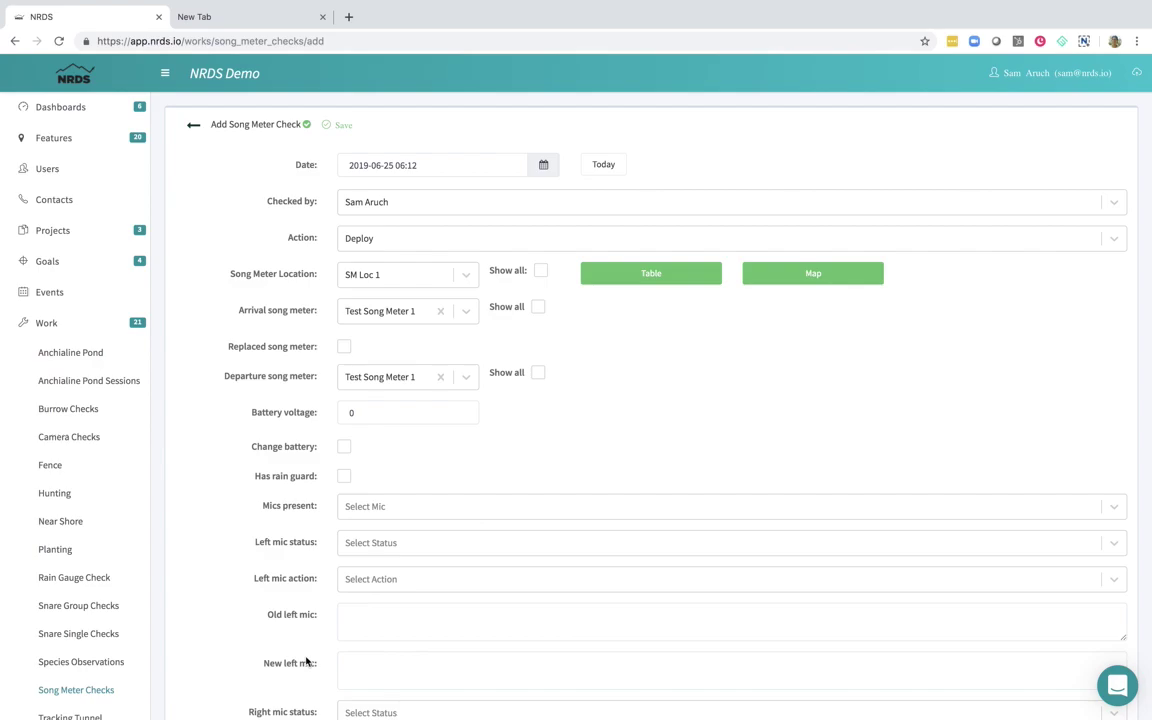
scroll(306, 661, down, 1)
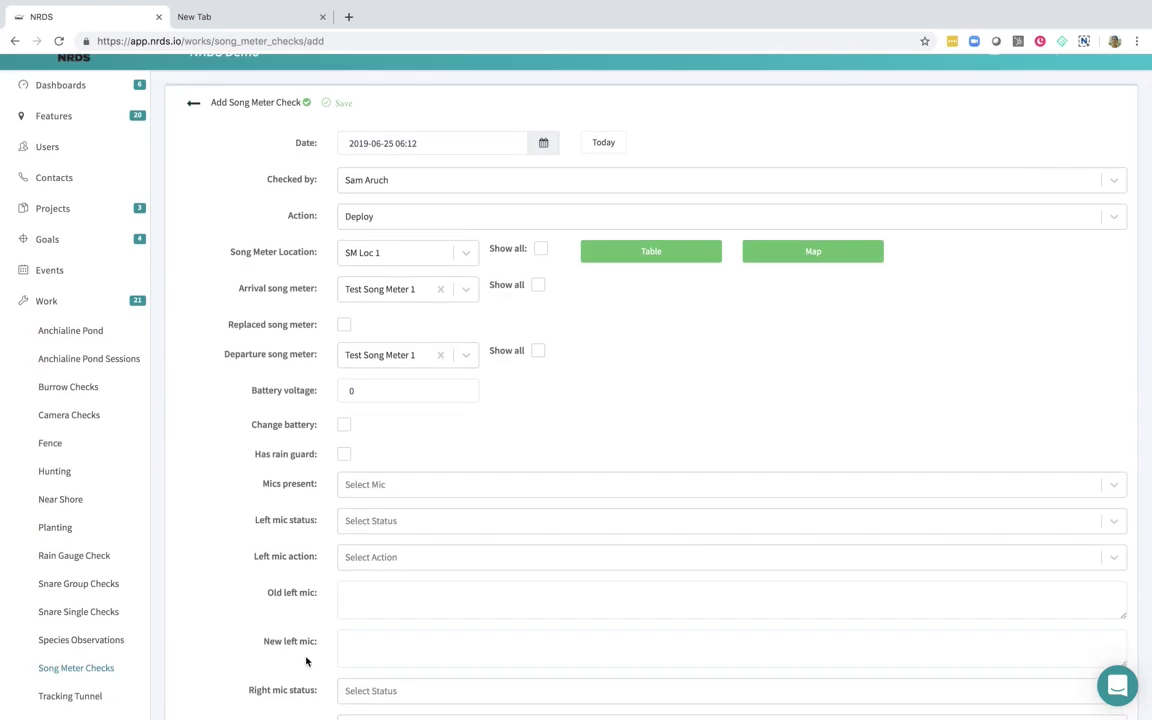